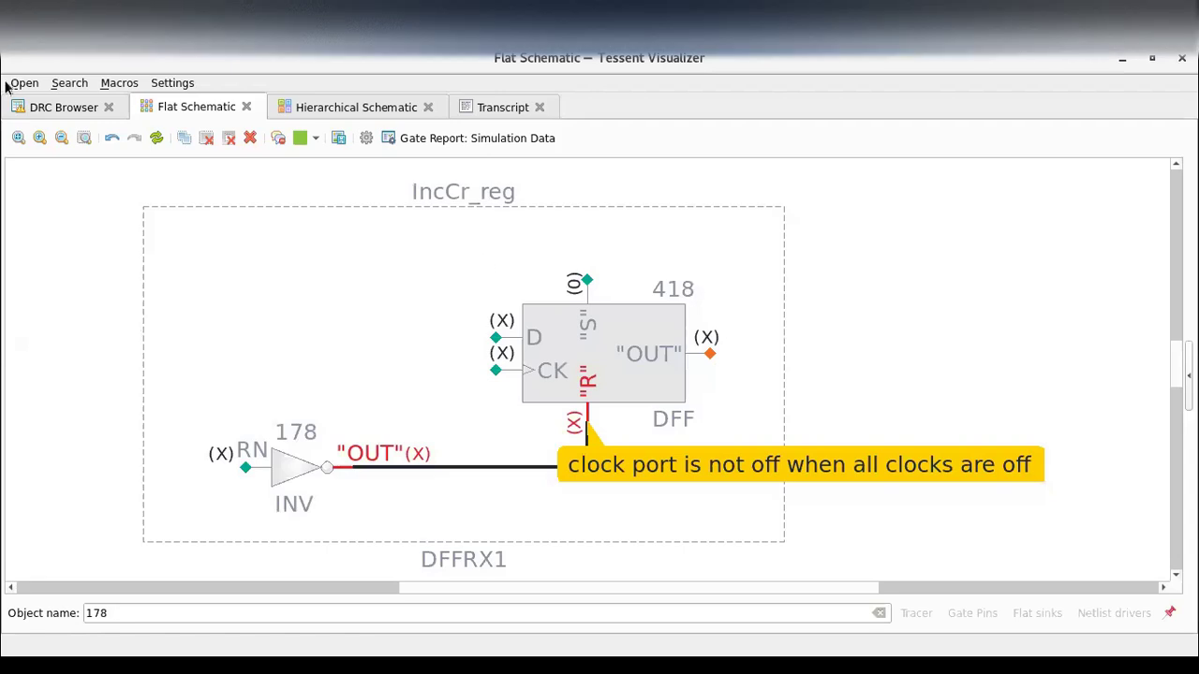
Return to the DRC Browser with rule S1's seven unstable nonscan cell violations
{"action": "left_click", "coordinate": [63, 110]}
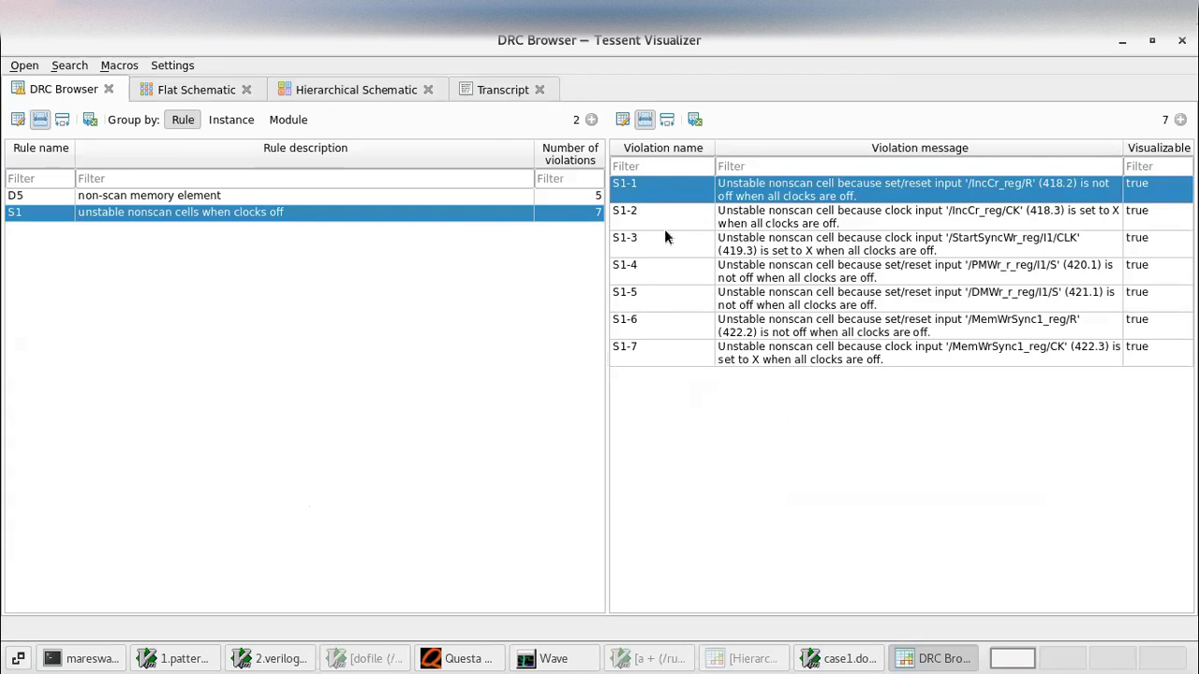
Exit Tessent Shell, which also closes the Visualizer
{"action": "left_click", "coordinate": [843, 658]}
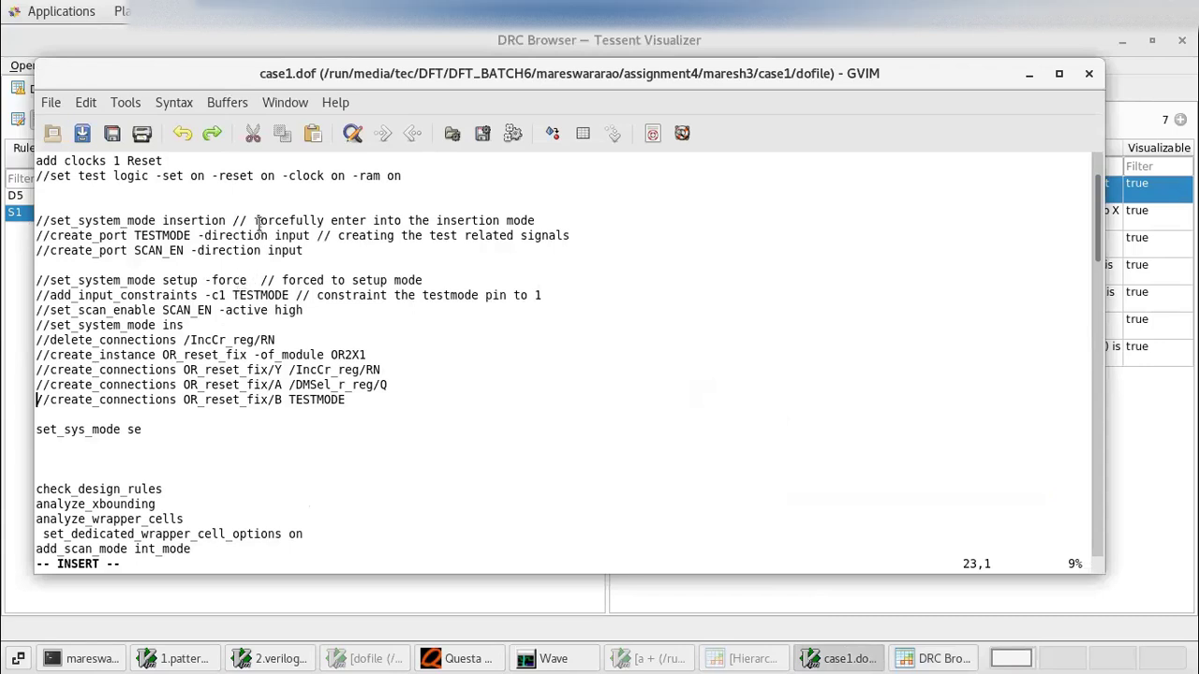
{"action": "left_click", "coordinate": [83, 658]}
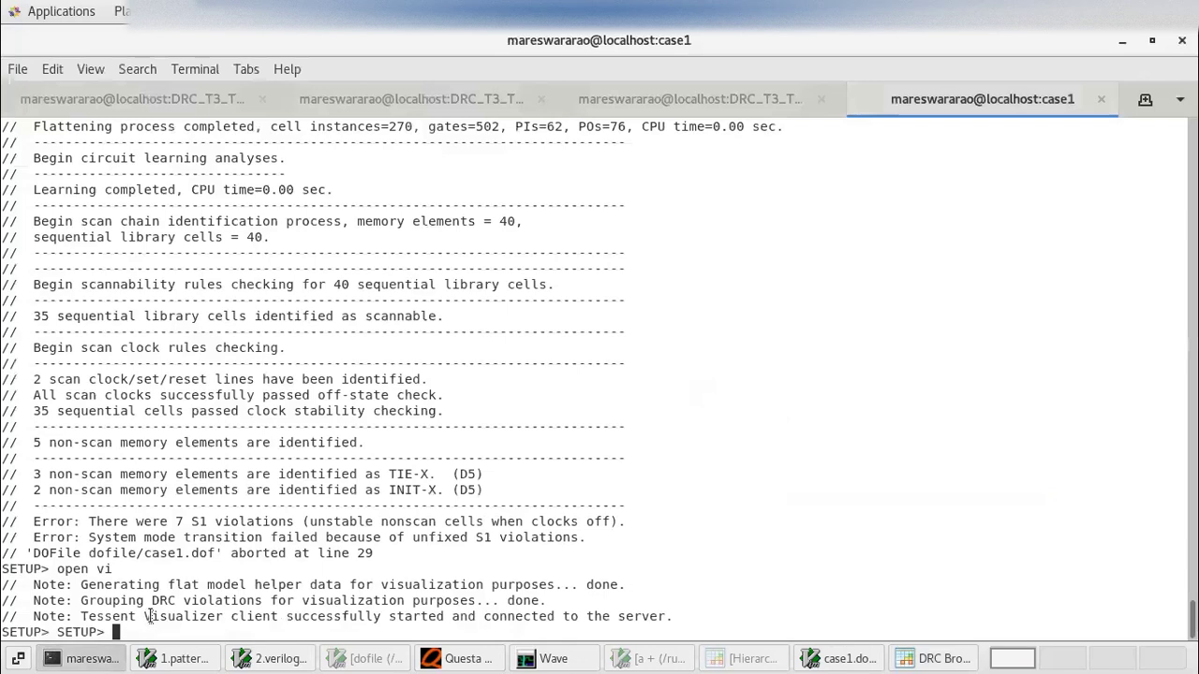
{"action": "type", "text": "exit"}
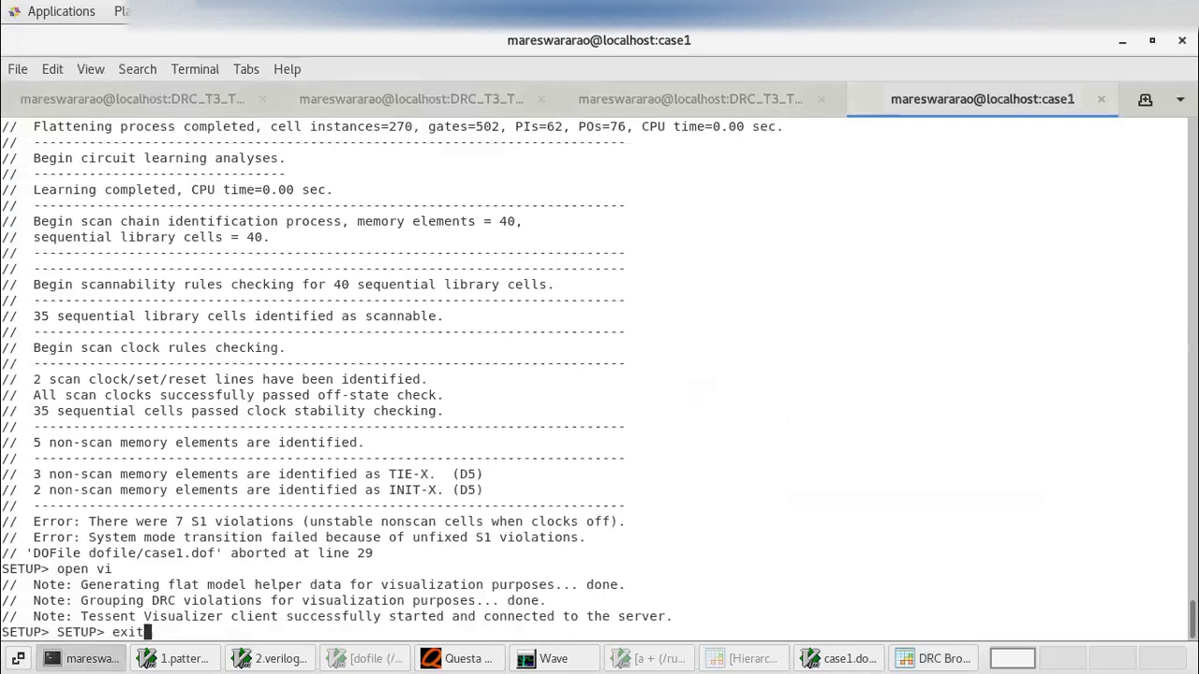
{"action": "key", "text": "Return"}
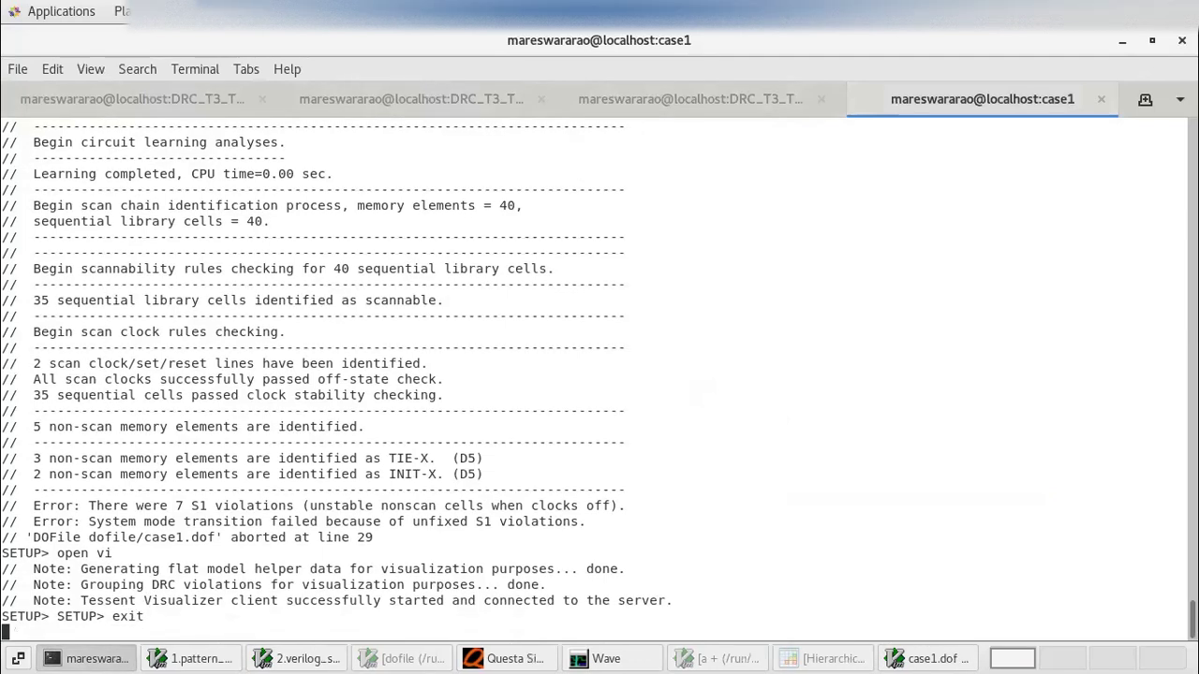
Rerun the case1 flow with 'source run_case1'
{"action": "key", "text": "ctrl+r"}
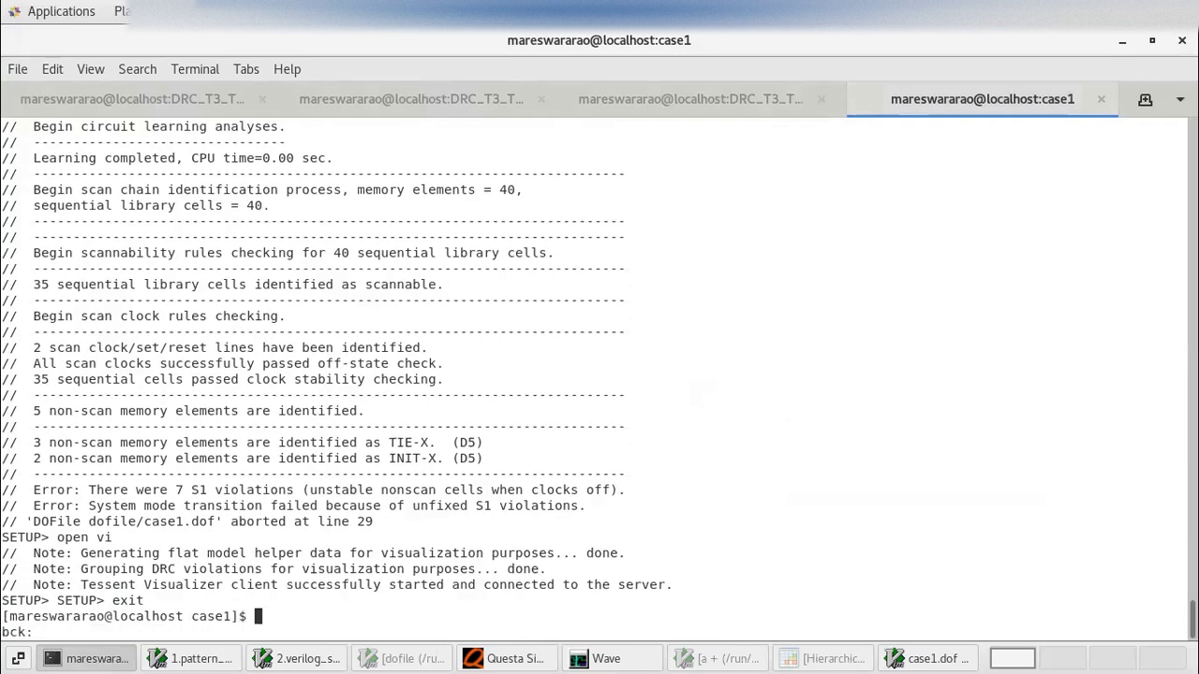
{"action": "key", "text": "Return"}
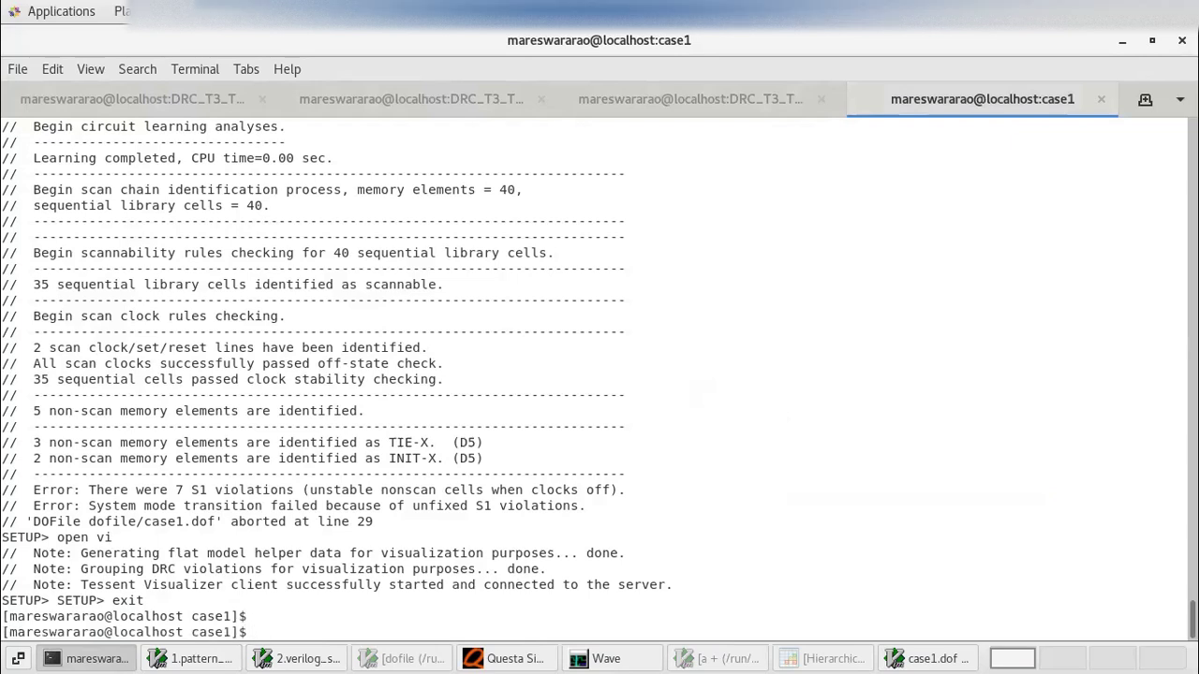
{"action": "type", "text": "source run-"}
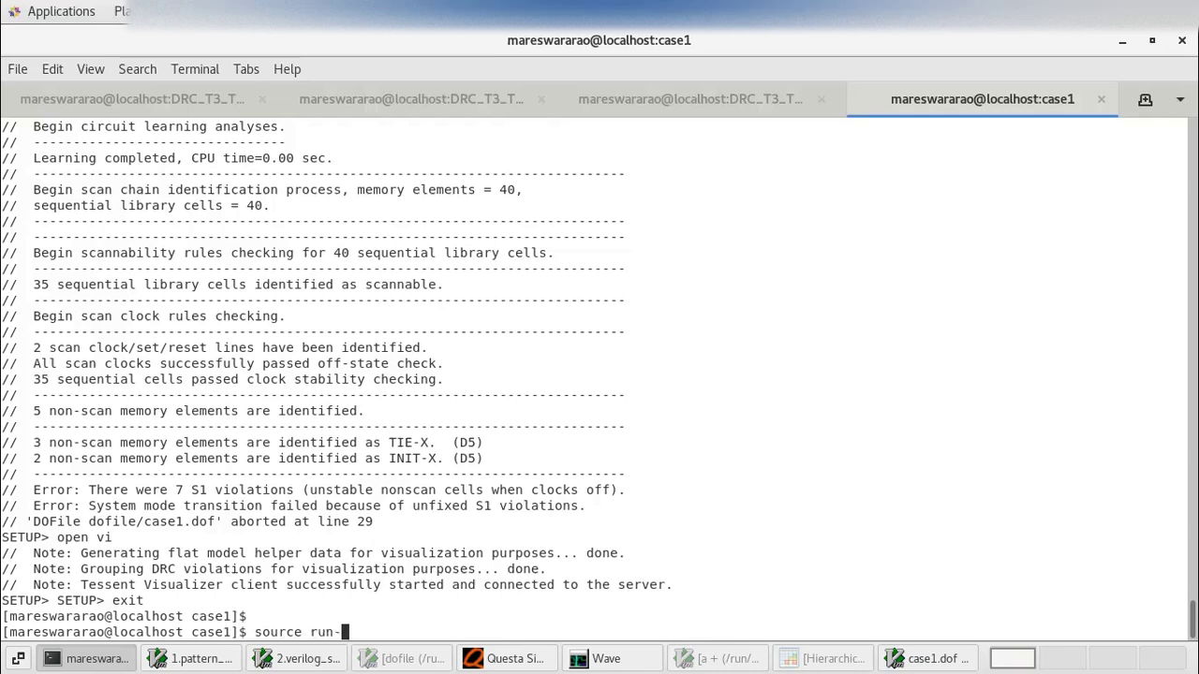
{"action": "key", "text": "BackSpace"}
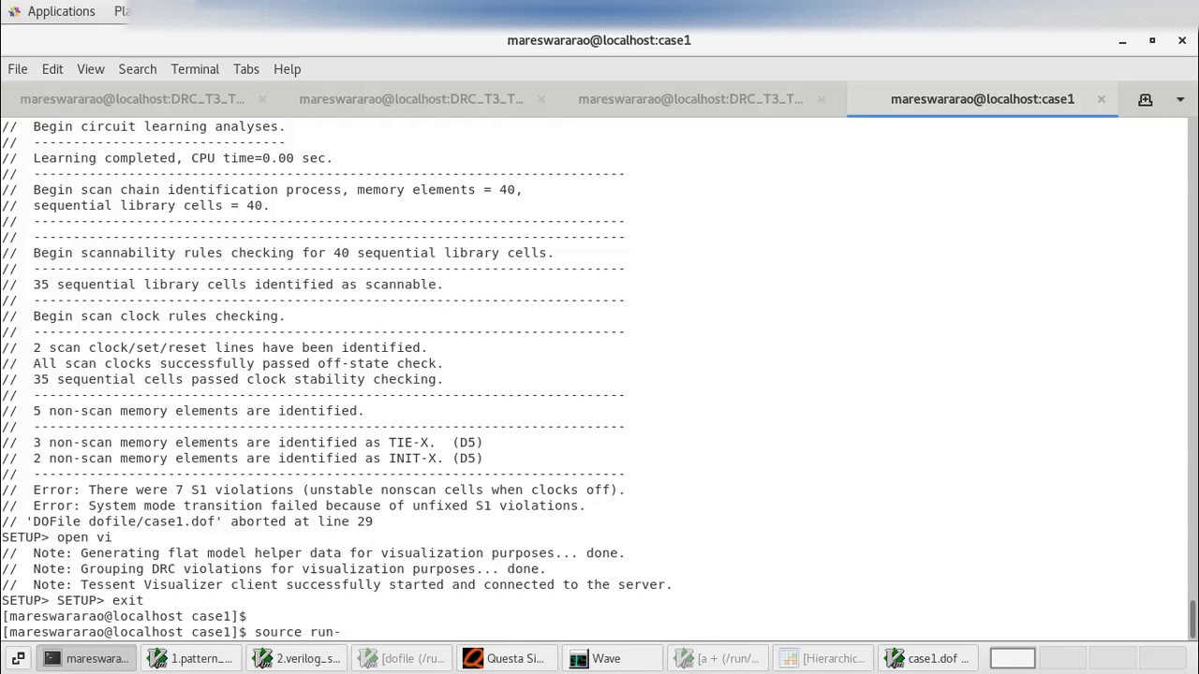
{"action": "key", "text": "Tab"}
{"action": "key", "text": "Return"}
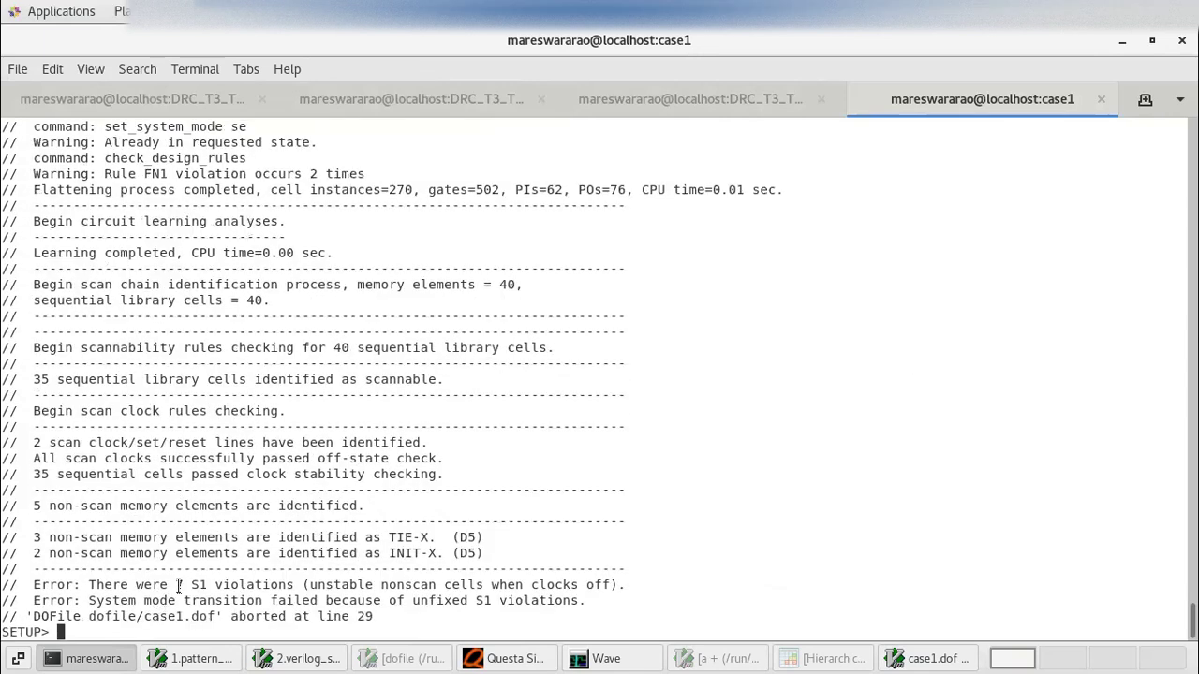
Confirm S1 still reports 7 violations and relaunch the Visualizer with 'open vi'
{"action": "left_click_drag", "start_coordinate": [176, 586], "coordinate": [296, 584]}
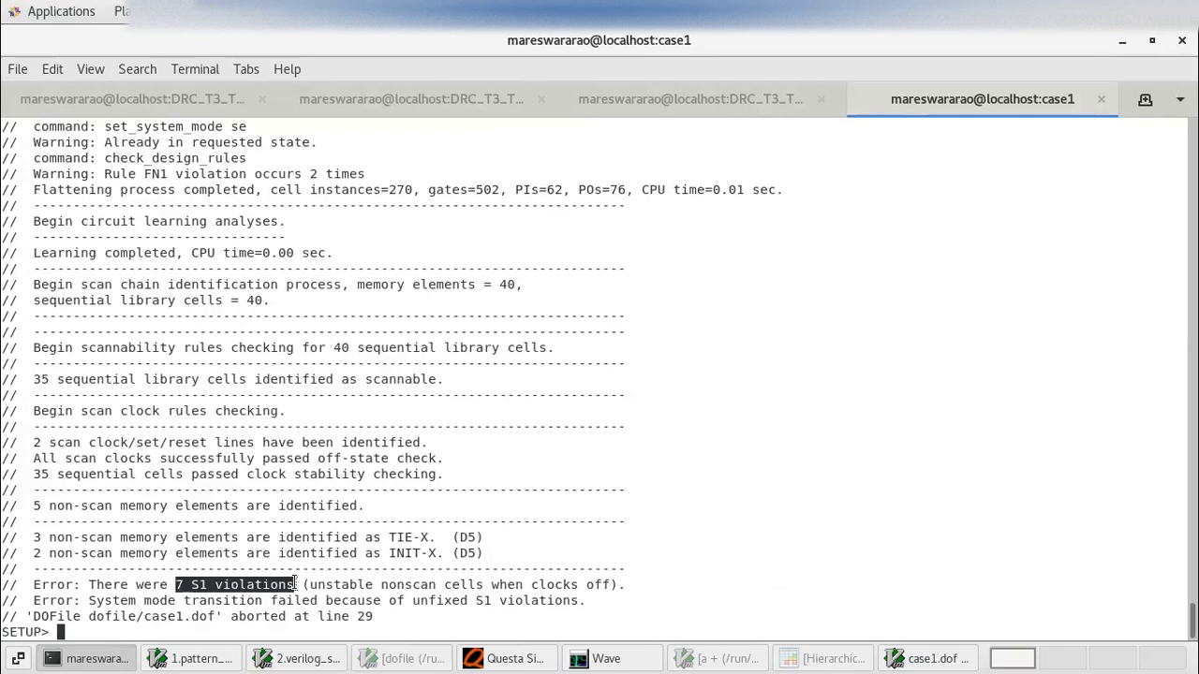
{"action": "left_click", "coordinate": [103, 632]}
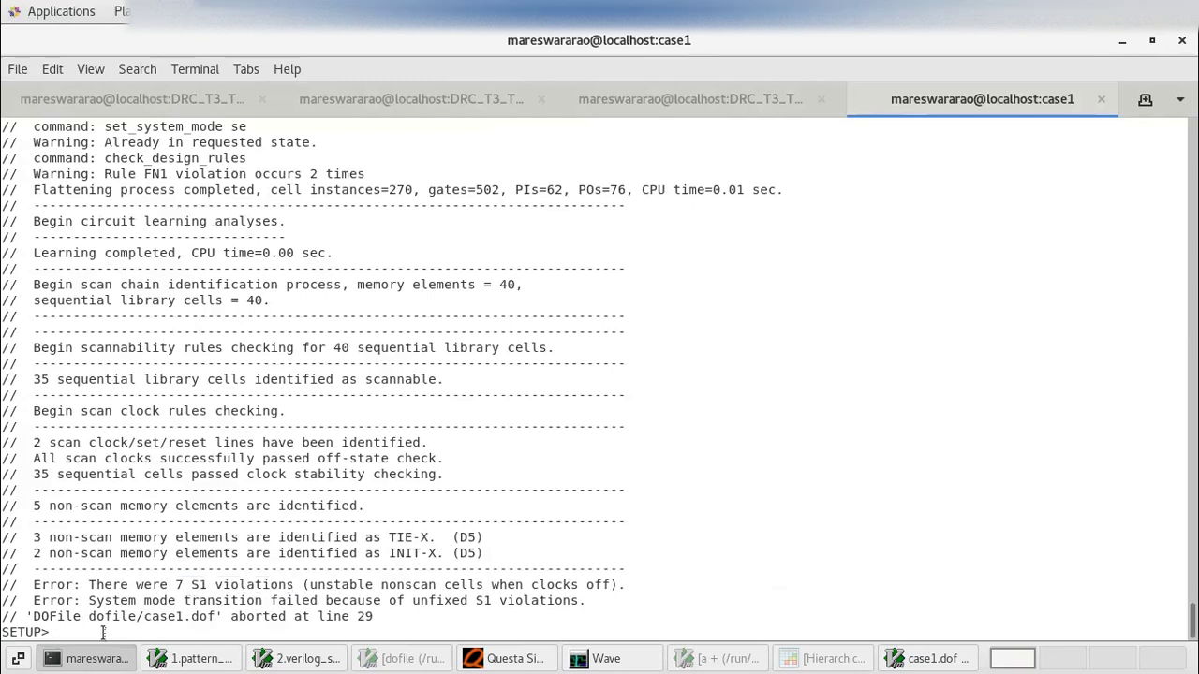
{"action": "type", "text": "open vi"}
{"action": "key", "text": "Return"}
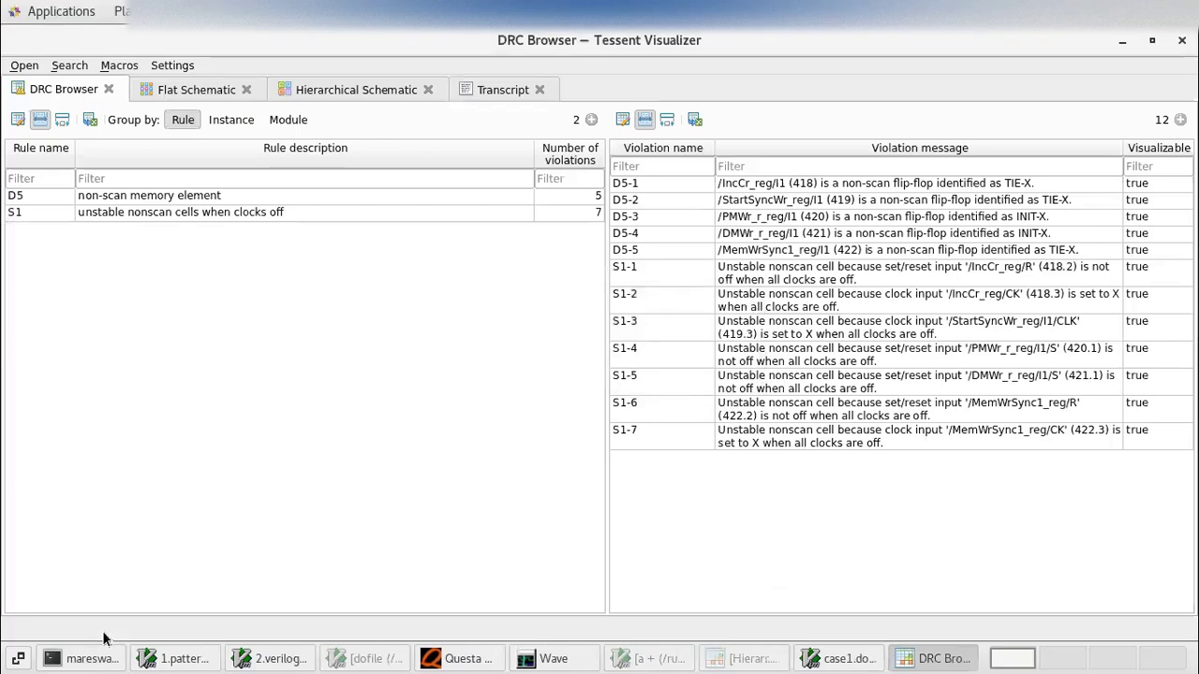
Filter to rule S1 and visualize violation S1-1 on IncCr_reg in the Flat Schematic
{"action": "left_click", "coordinate": [184, 213]}
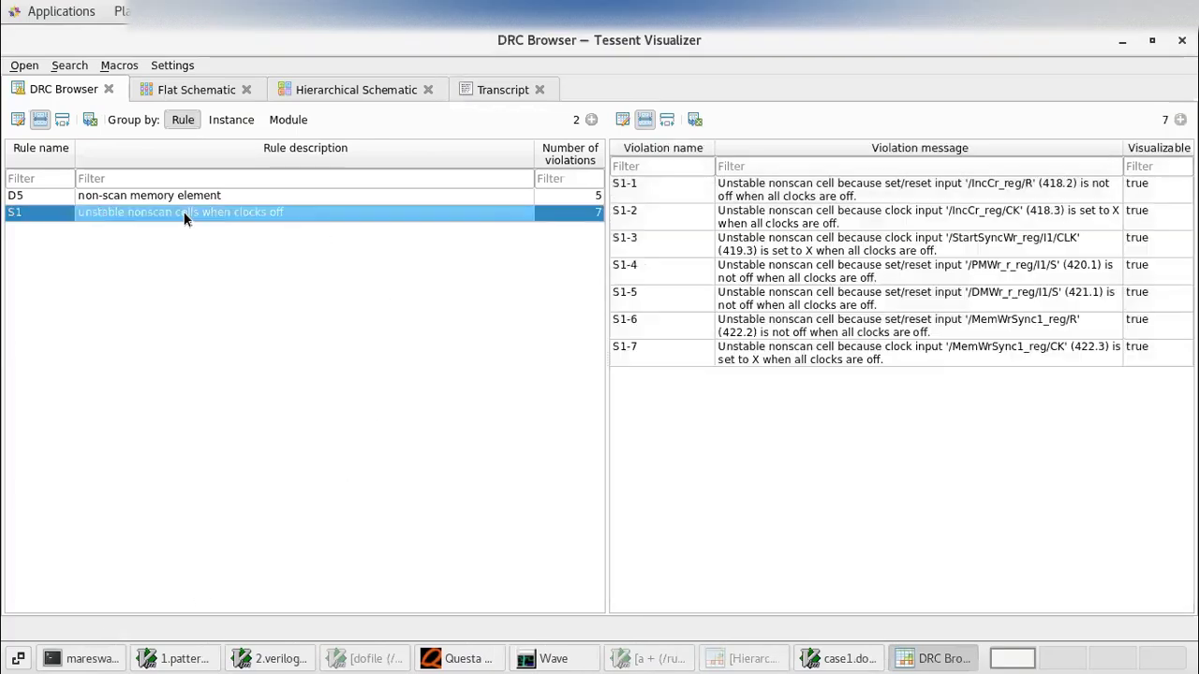
{"action": "left_click", "coordinate": [824, 192]}
{"action": "right_click", "coordinate": [803, 191]}
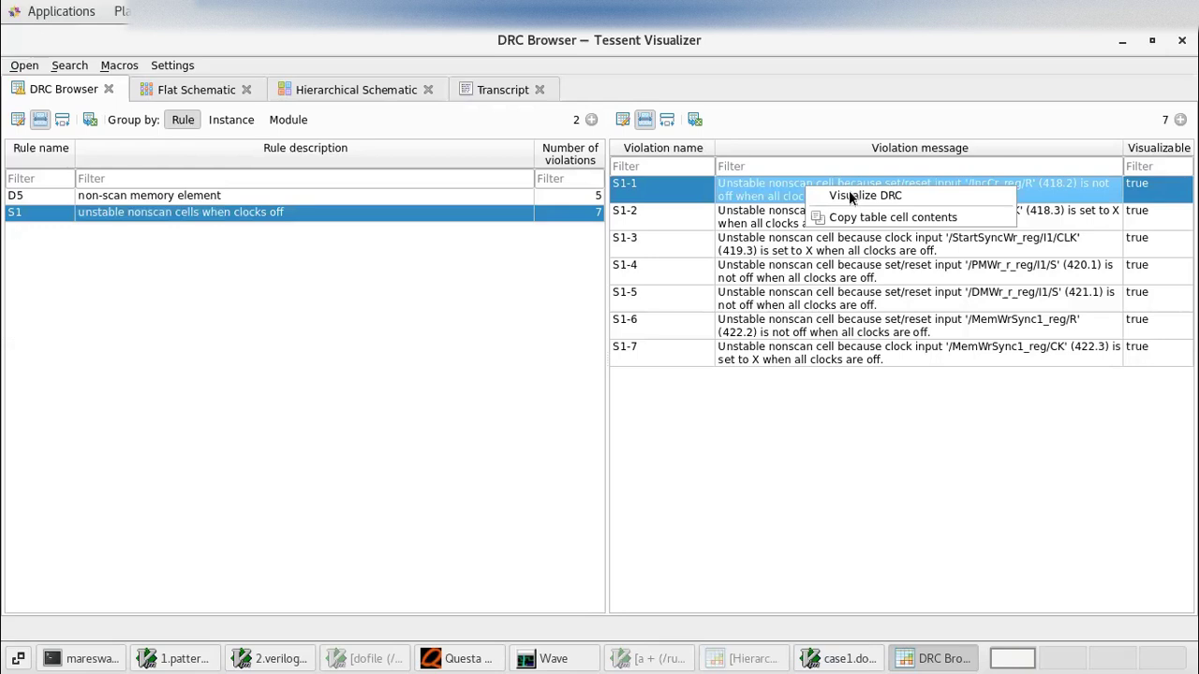
{"action": "left_click", "coordinate": [848, 195]}
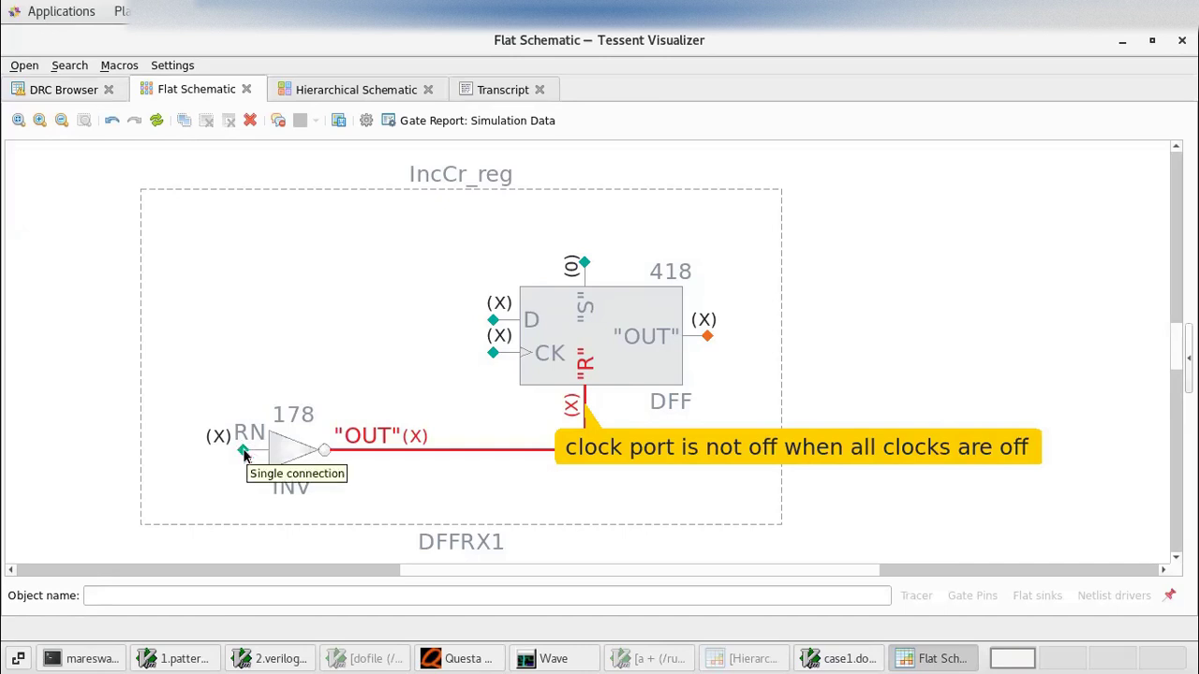
Trace IncCr_reg's RN input back to DMSel_r_reg, then bring up case1.dof in GVIM
{"action": "double_click", "coordinate": [243, 452]}
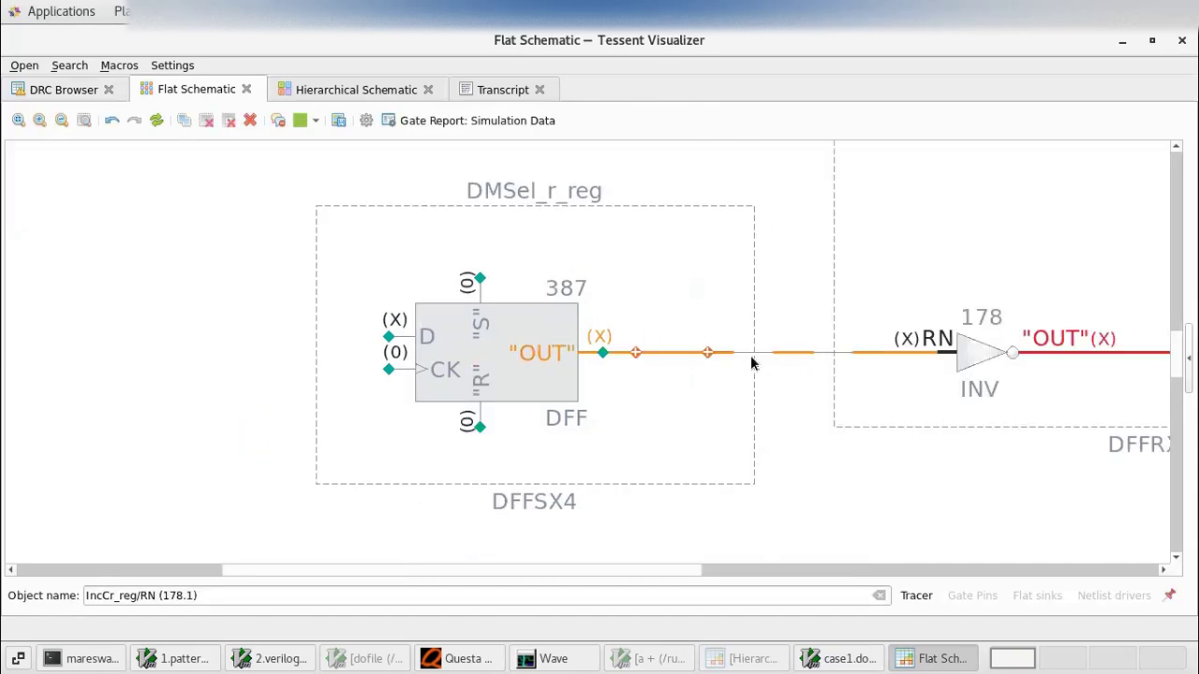
{"action": "left_click", "coordinate": [862, 350]}
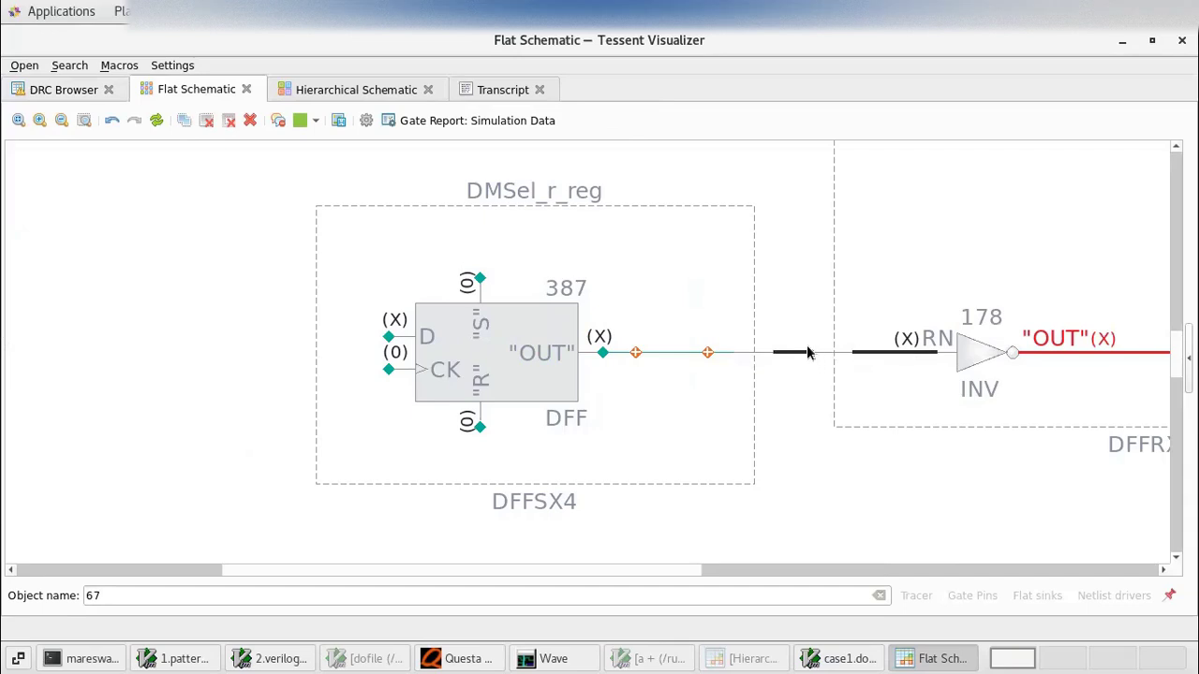
{"action": "left_click", "coordinate": [943, 359]}
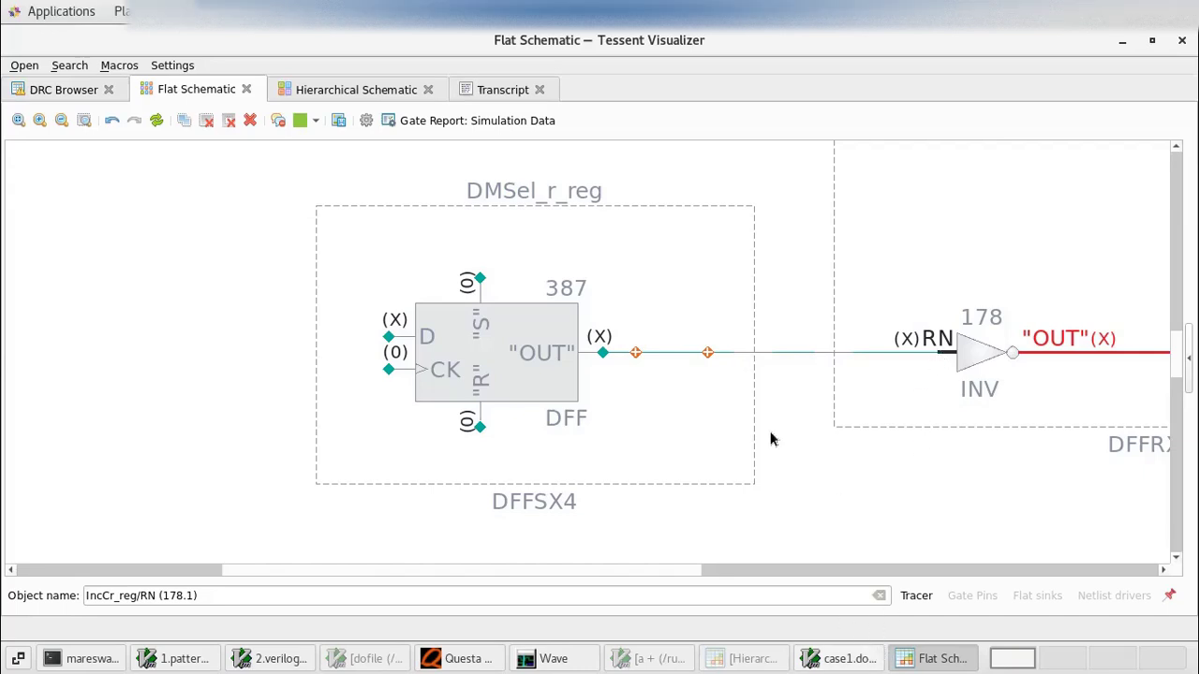
{"action": "left_click", "coordinate": [835, 655]}
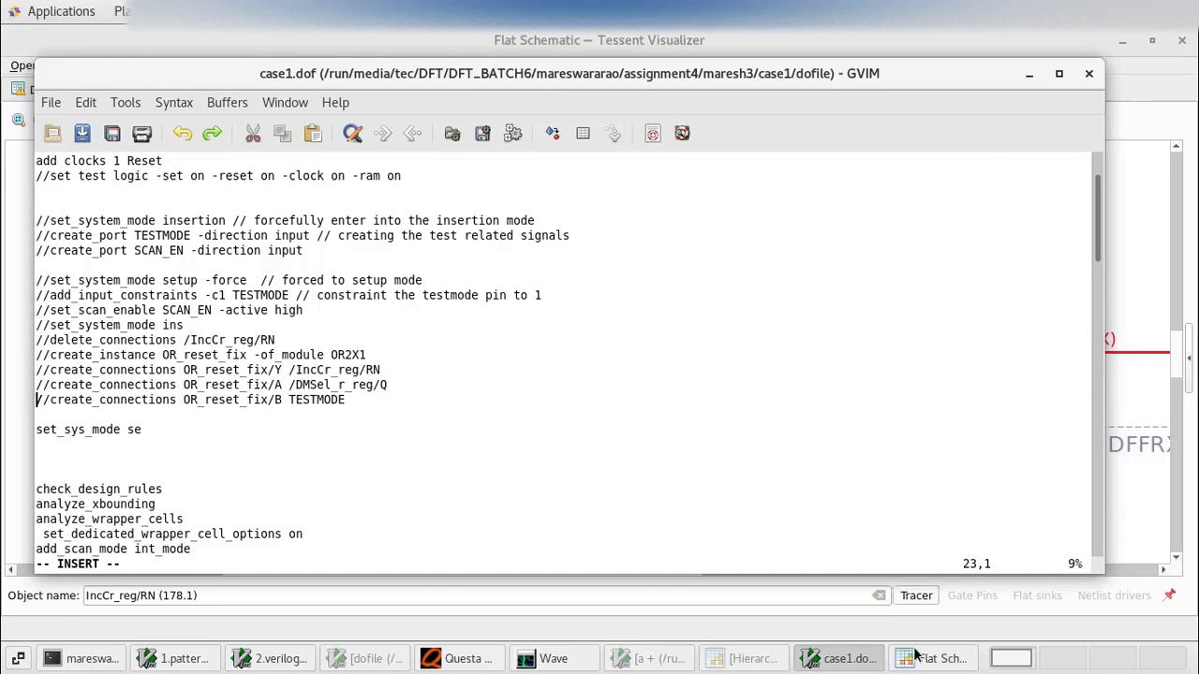
Compare the IncCr_reg delete-connections line with the IncCr_reg/RN pin in the schematic
{"action": "left_click", "coordinate": [221, 340]}
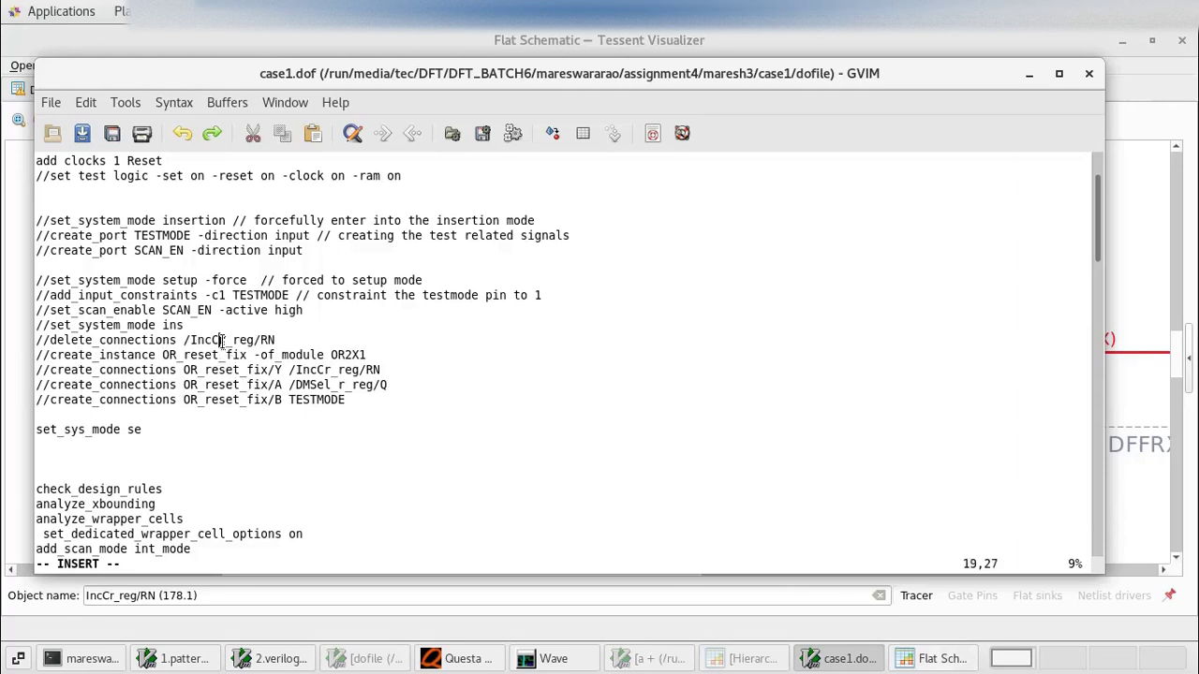
{"action": "left_click", "coordinate": [932, 658]}
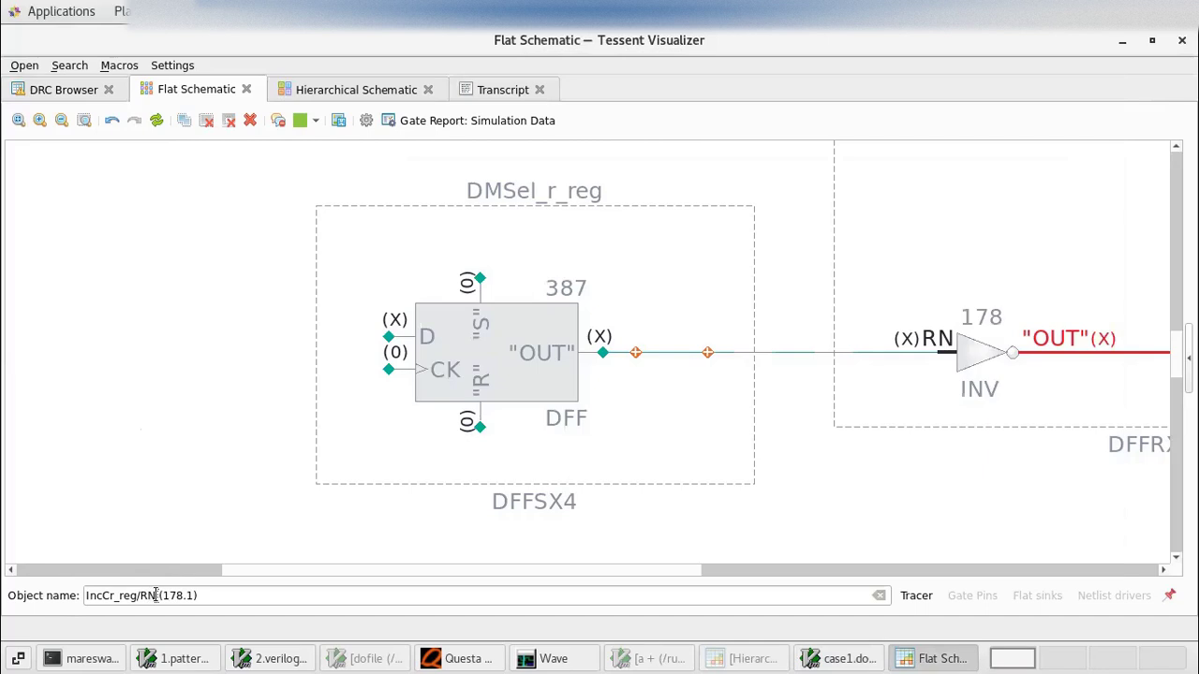
{"action": "left_click_drag", "start_coordinate": [156, 595], "coordinate": [85, 595]}
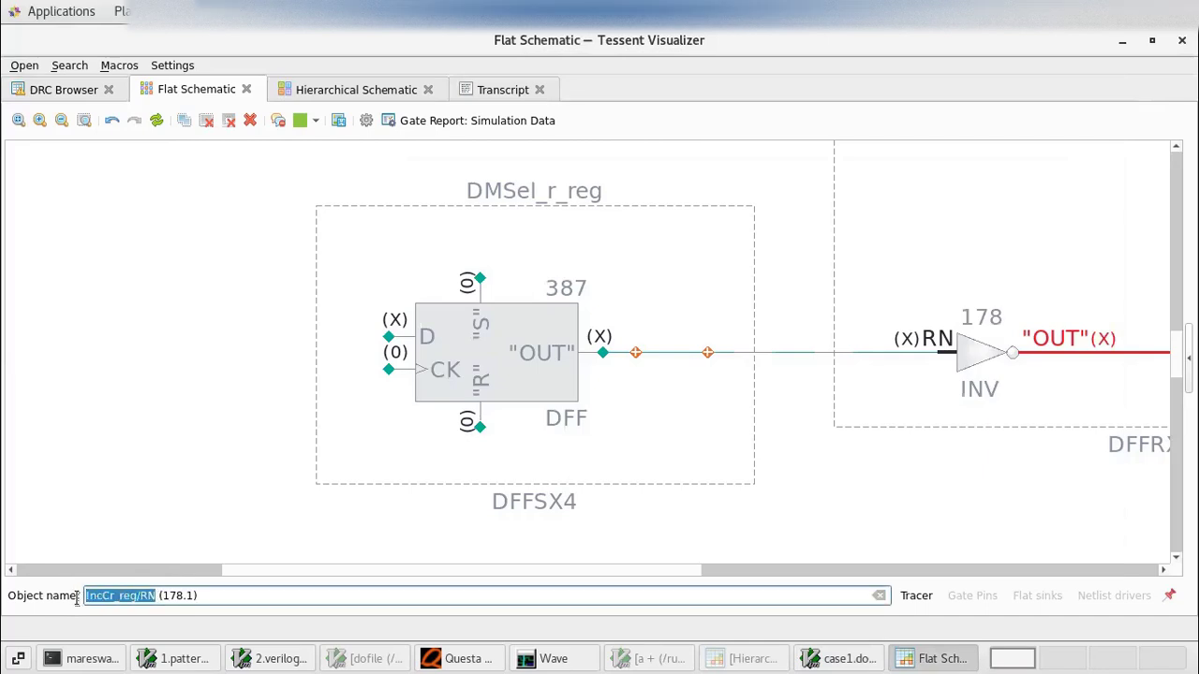
{"action": "left_click", "coordinate": [830, 659]}
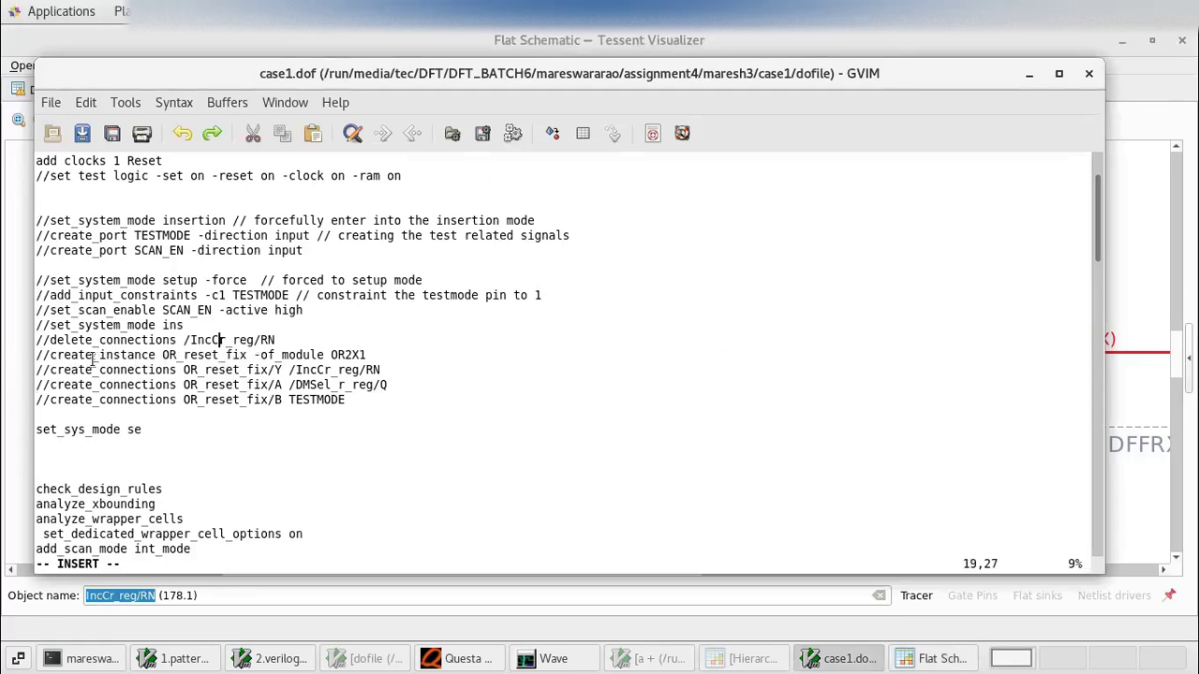
Save the dofile and inspect the OR_reset_fix OR2X1 instance and its Y-to-IncCr_reg connection
{"action": "left_click", "coordinate": [331, 355]}
{"action": "key", "text": "ctrl+s"}
{"action": "double_click", "coordinate": [341, 355]}
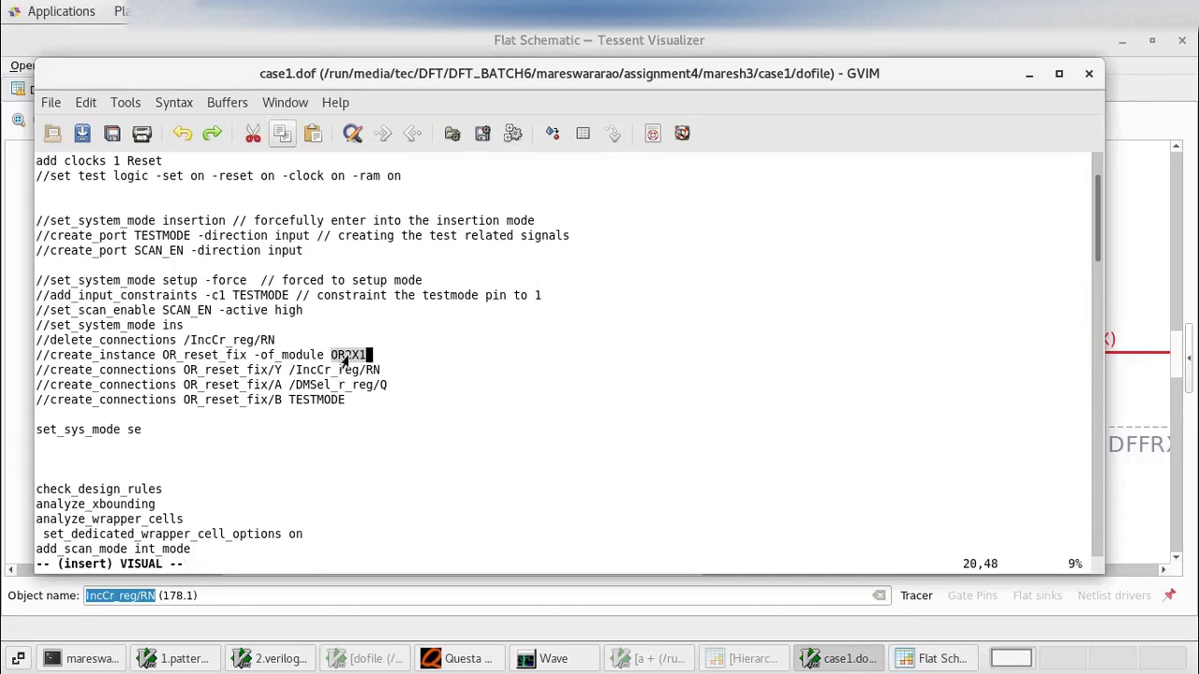
{"action": "left_click", "coordinate": [275, 370]}
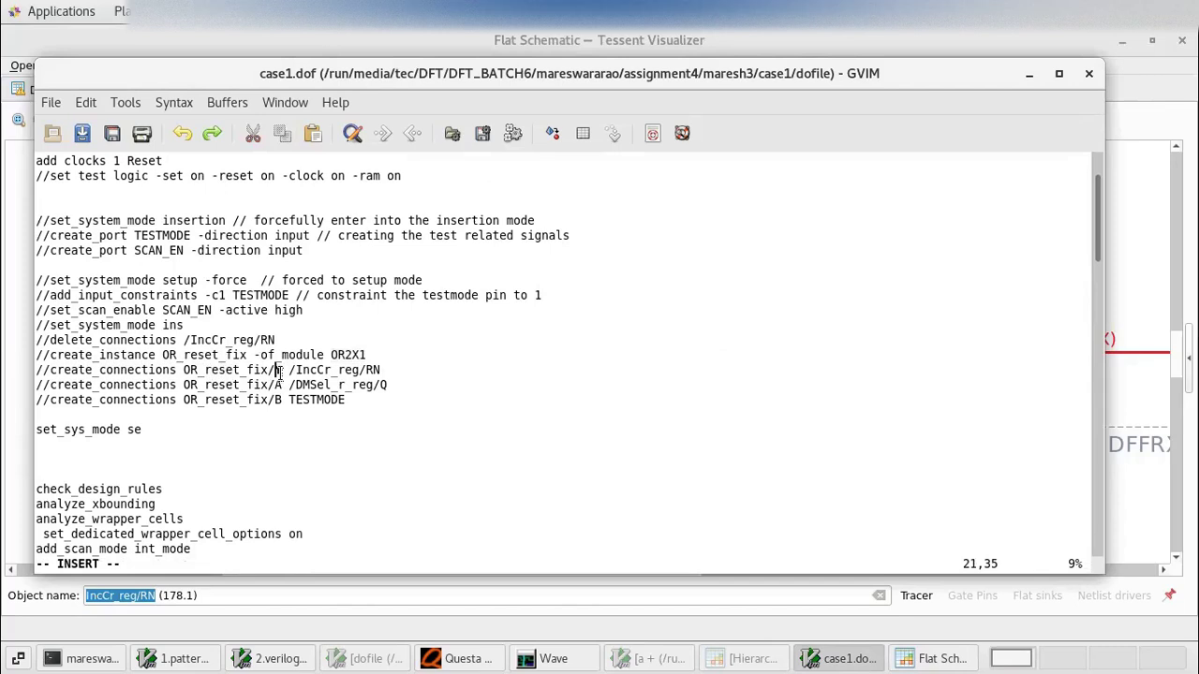
{"action": "left_click_drag", "start_coordinate": [275, 369], "coordinate": [284, 370]}
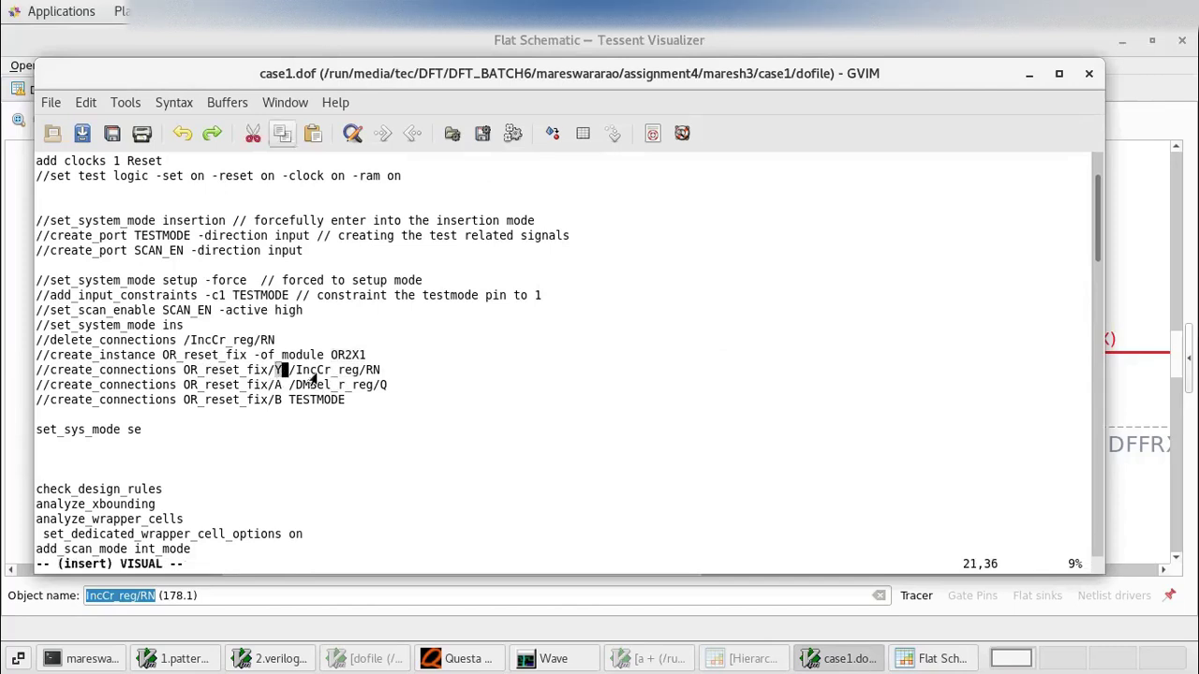
{"action": "left_click", "coordinate": [312, 370]}
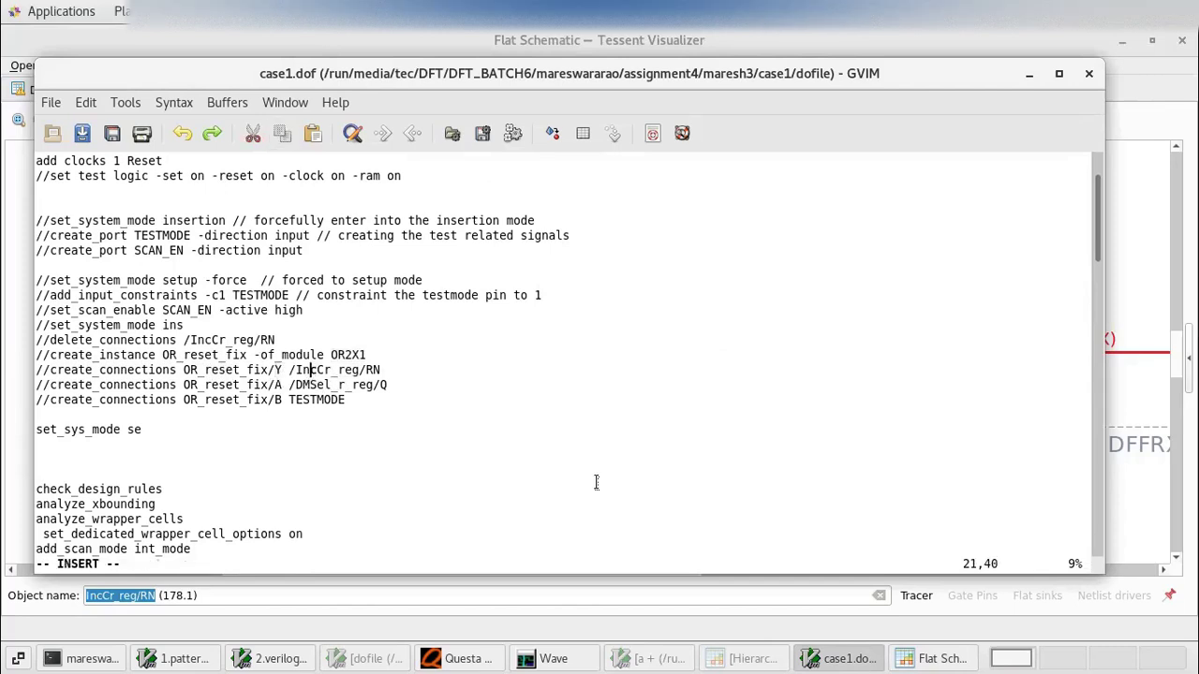
{"action": "left_click", "coordinate": [934, 658]}
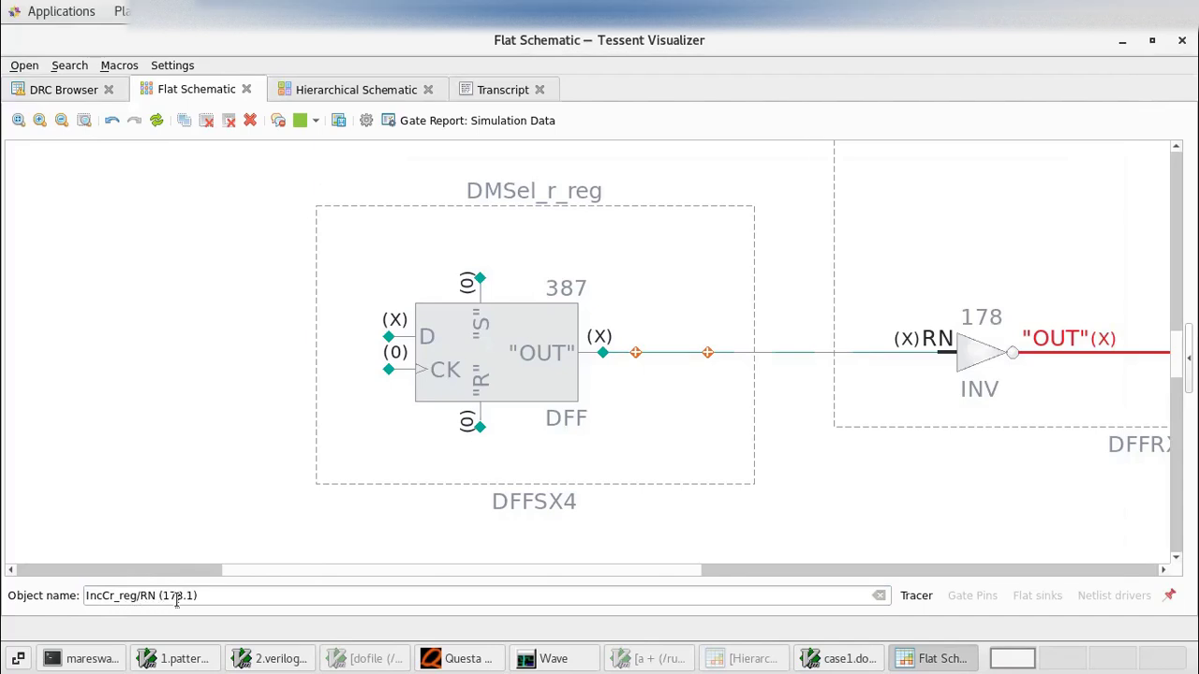
Check the DMSel_r_reg name on line 22 against the schematic
{"action": "left_click", "coordinate": [937, 654]}
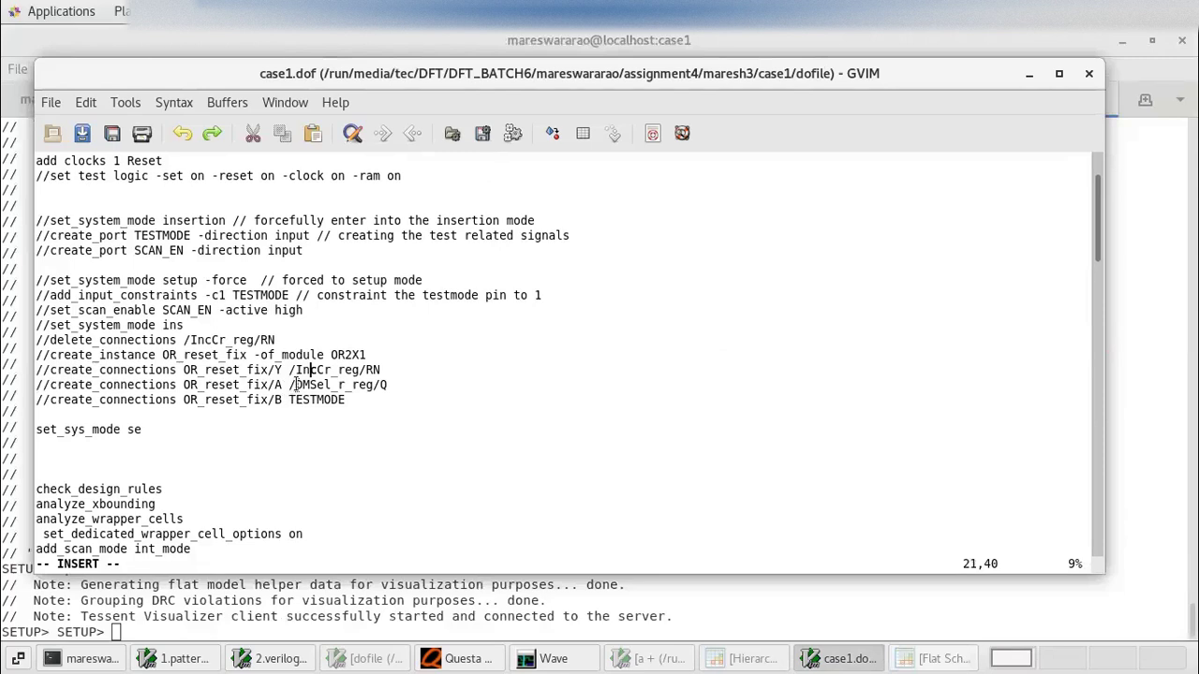
{"action": "left_click_drag", "start_coordinate": [296, 384], "coordinate": [371, 384]}
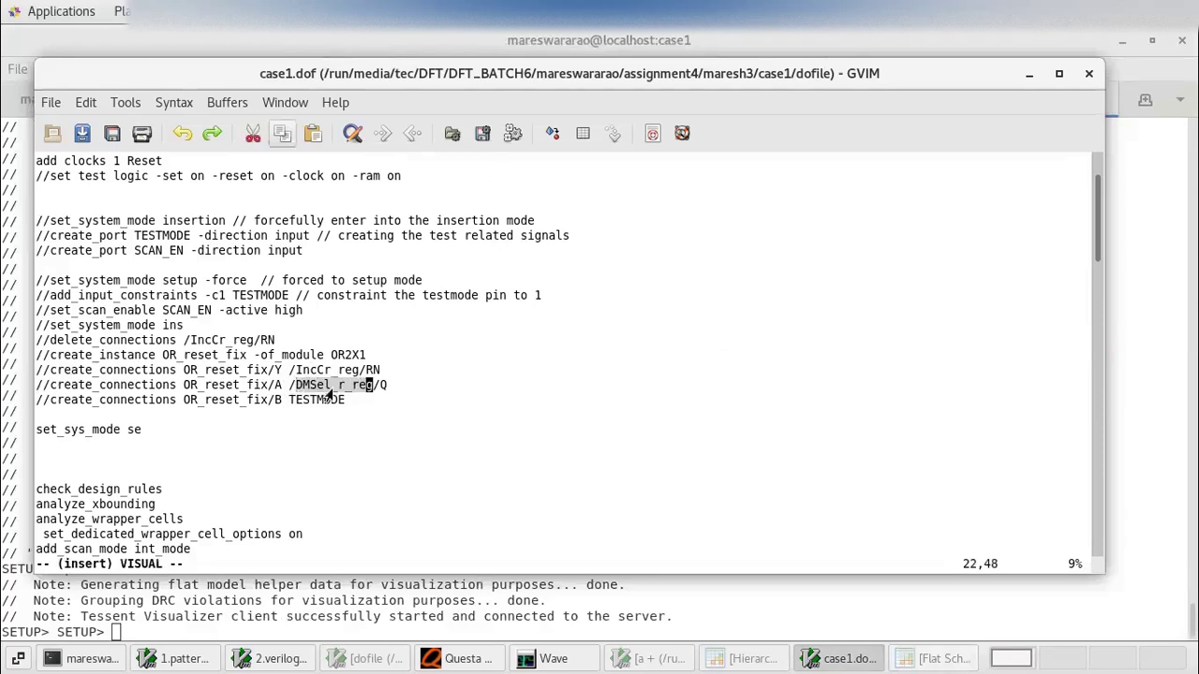
{"action": "left_click", "coordinate": [955, 655]}
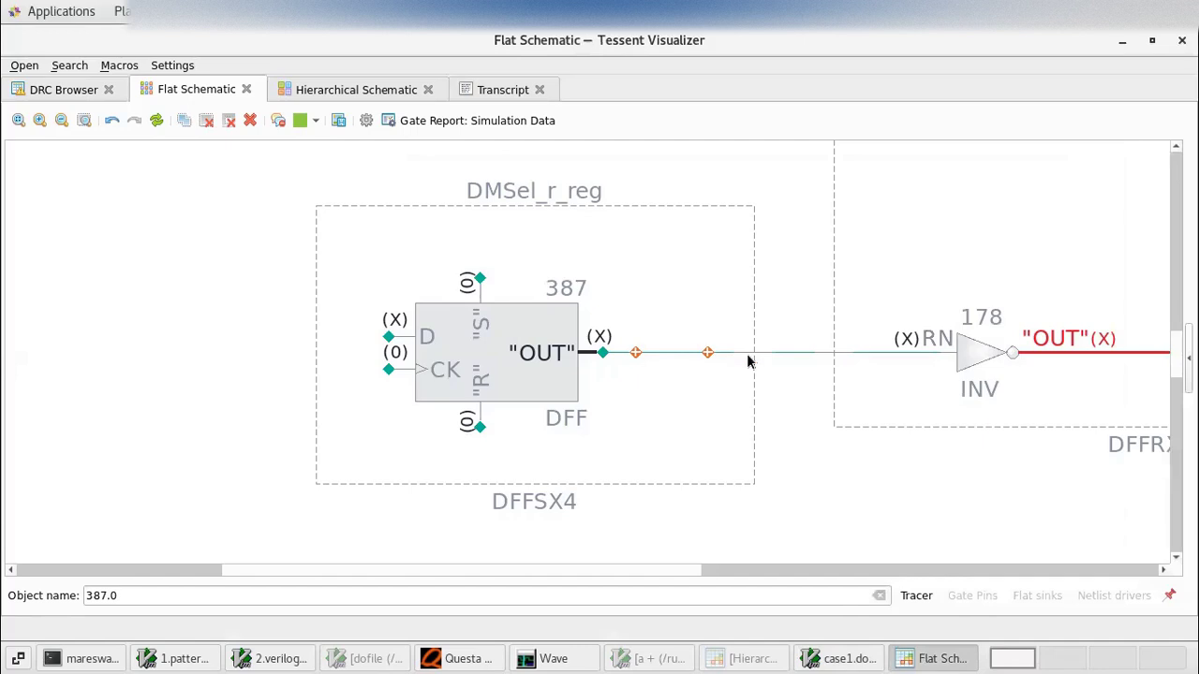
Select DMSel_r_reg, its output pin and the net segments reaching IncCr_reg's RN, then return to case1.dof
{"action": "left_click", "coordinate": [788, 354]}
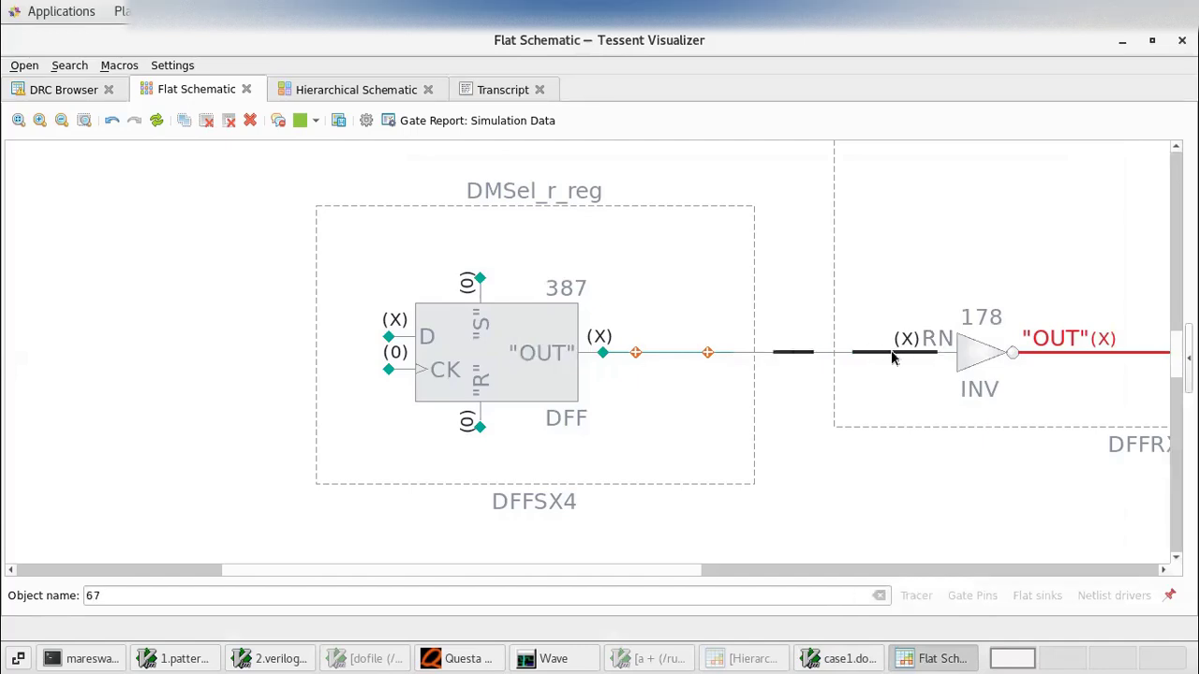
{"action": "left_click", "coordinate": [834, 361]}
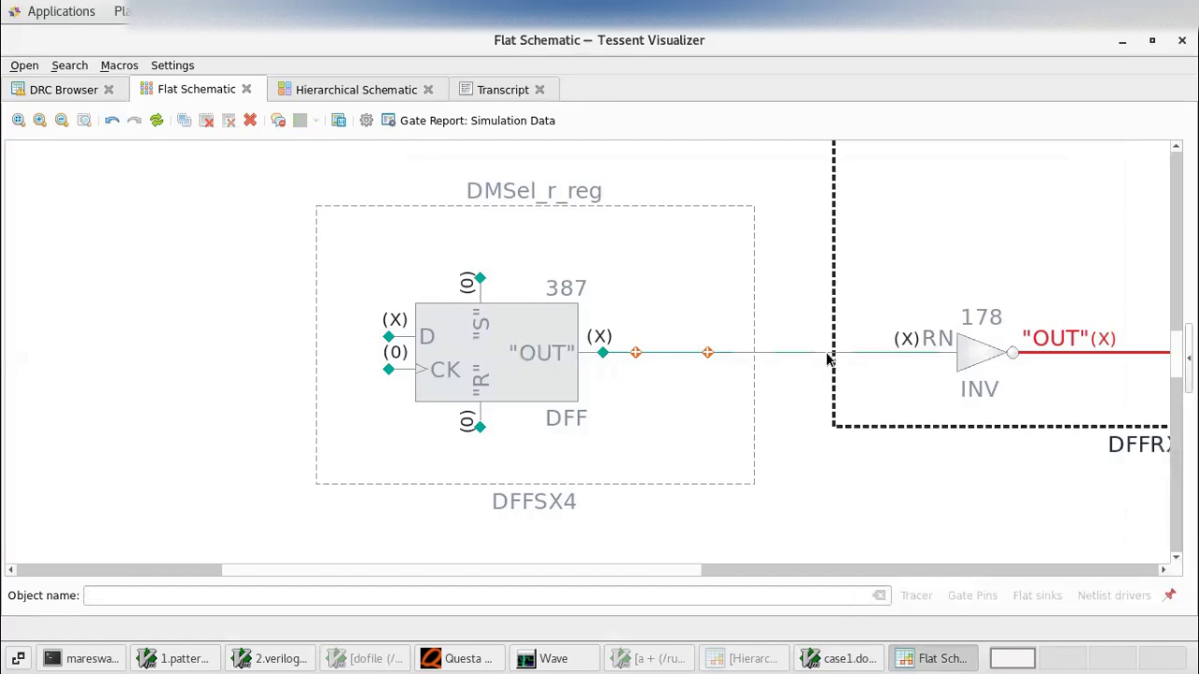
{"action": "left_click", "coordinate": [613, 357]}
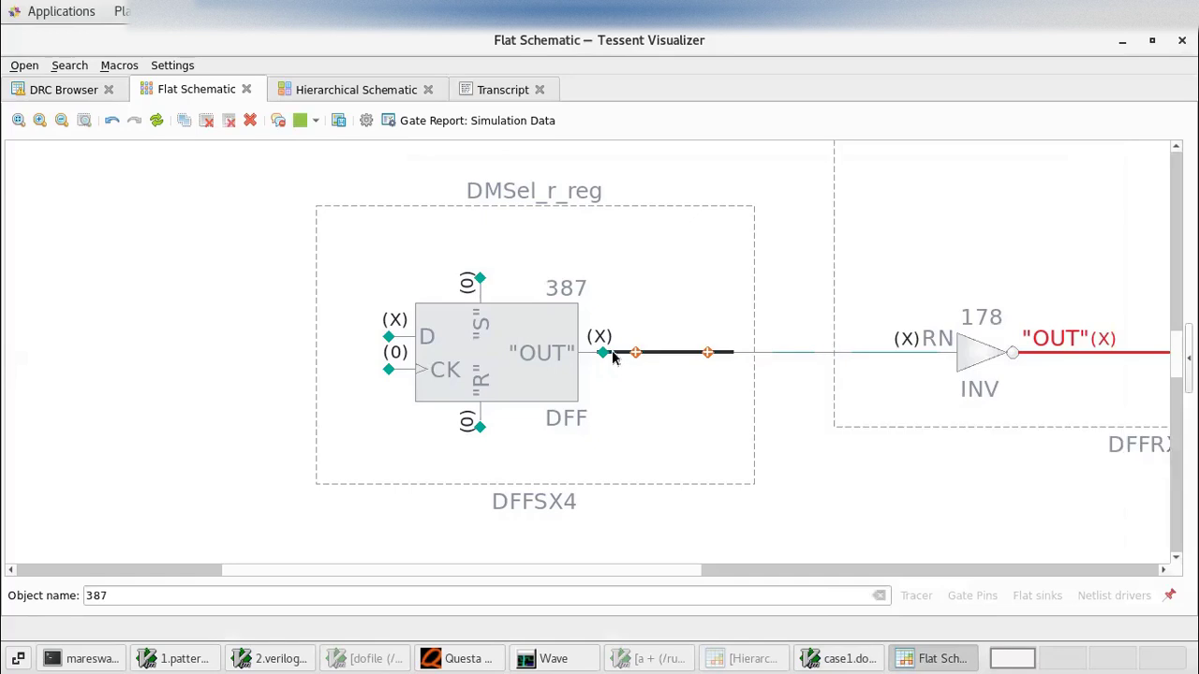
{"action": "left_click", "coordinate": [512, 226]}
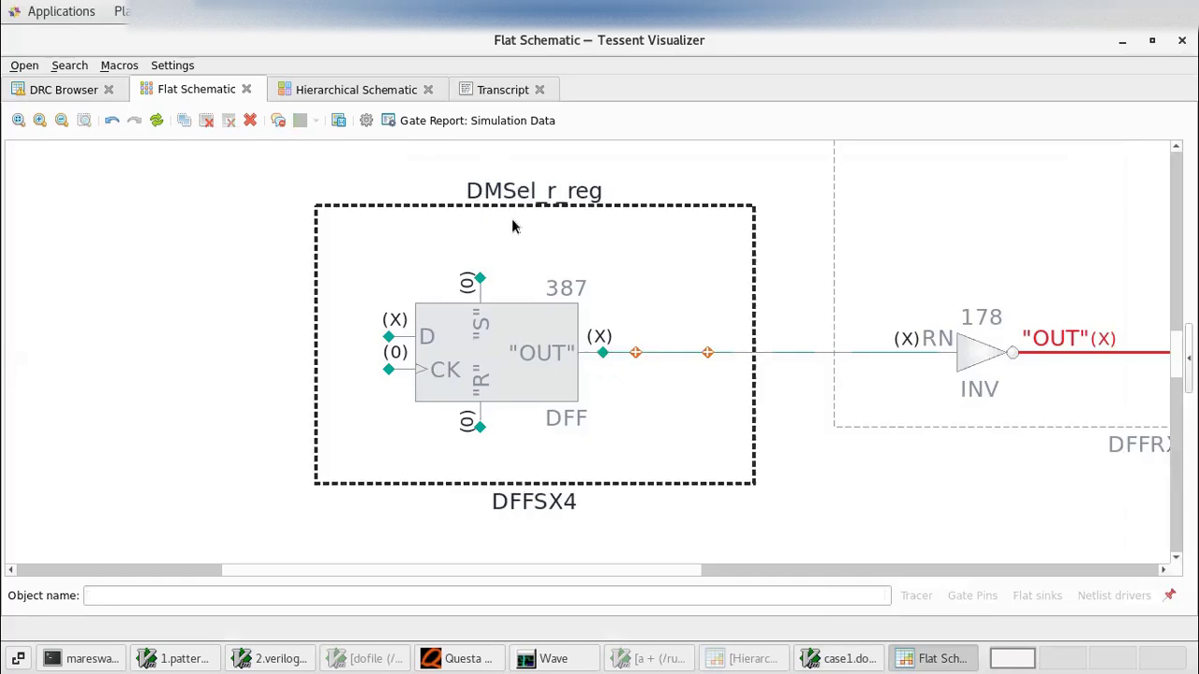
{"action": "left_click", "coordinate": [582, 356]}
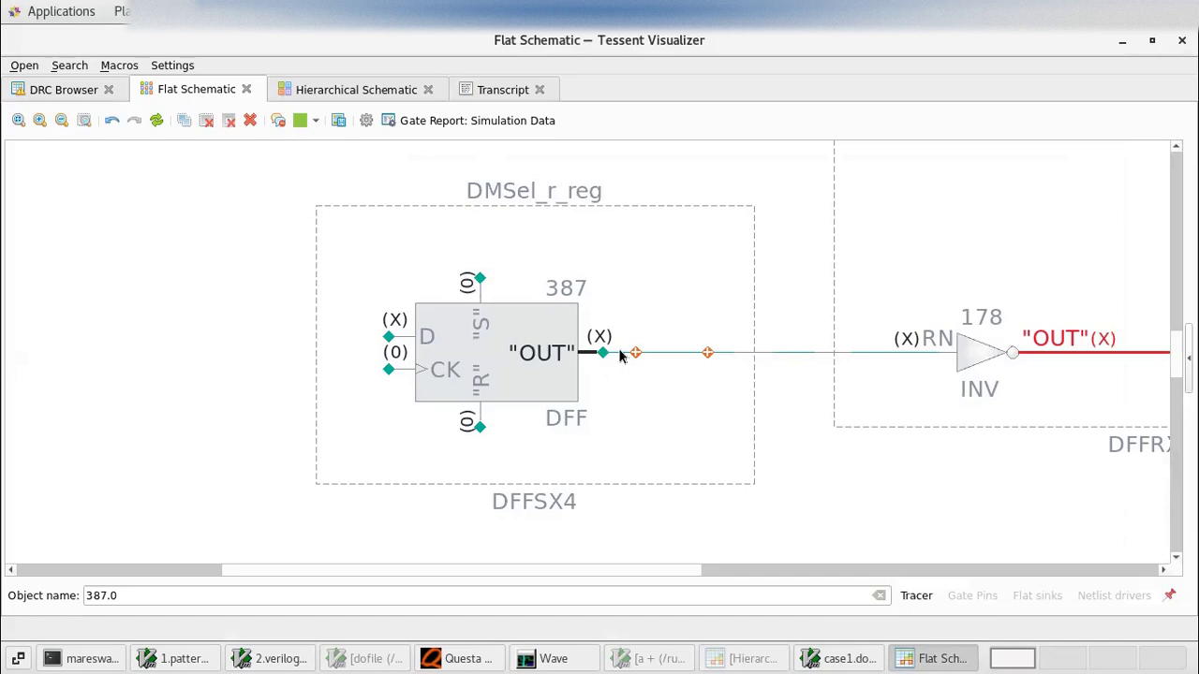
{"action": "left_click", "coordinate": [536, 197]}
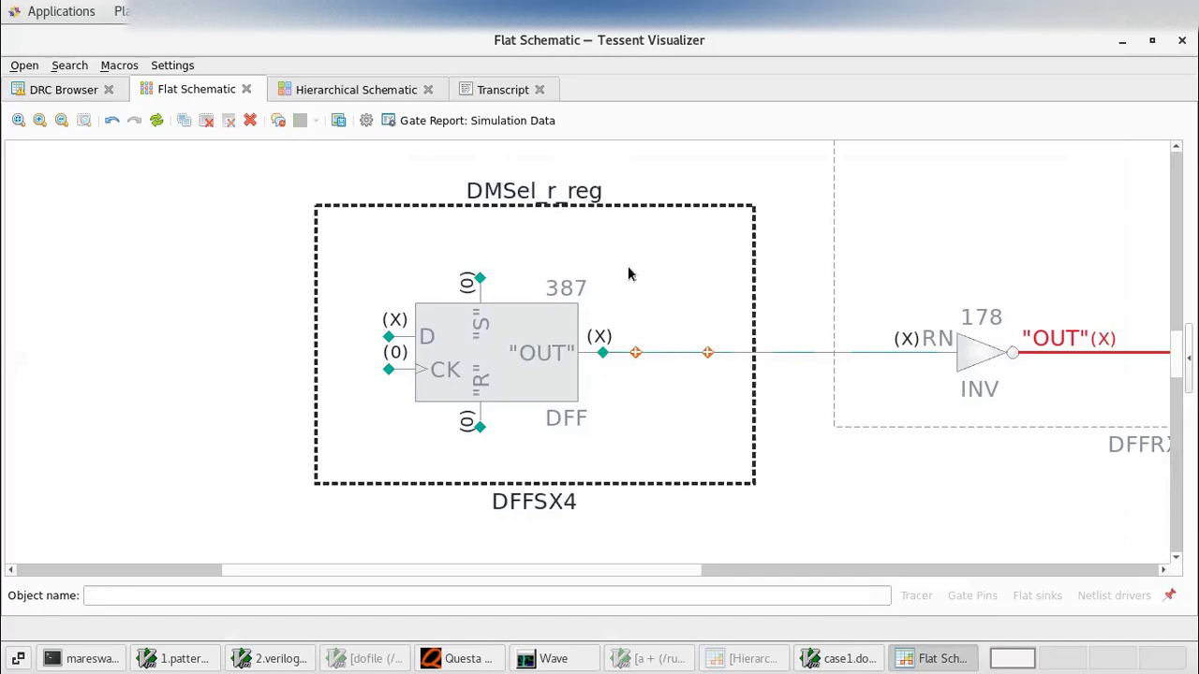
{"action": "left_click", "coordinate": [682, 353]}
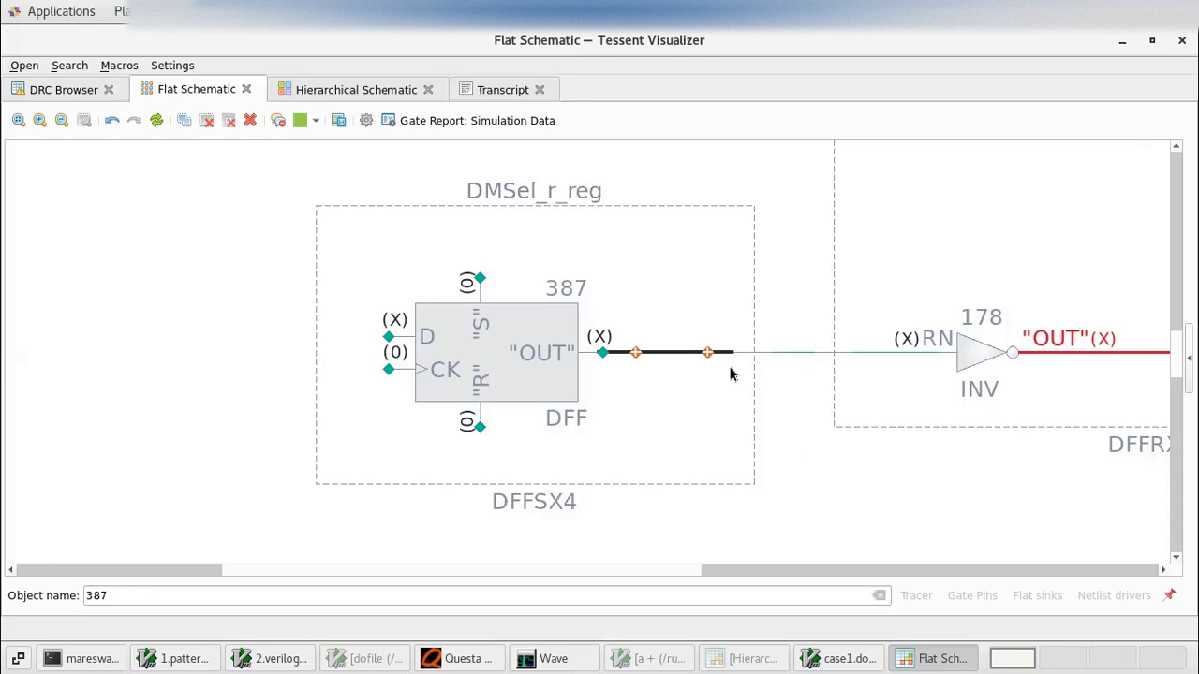
{"action": "left_click", "coordinate": [785, 353]}
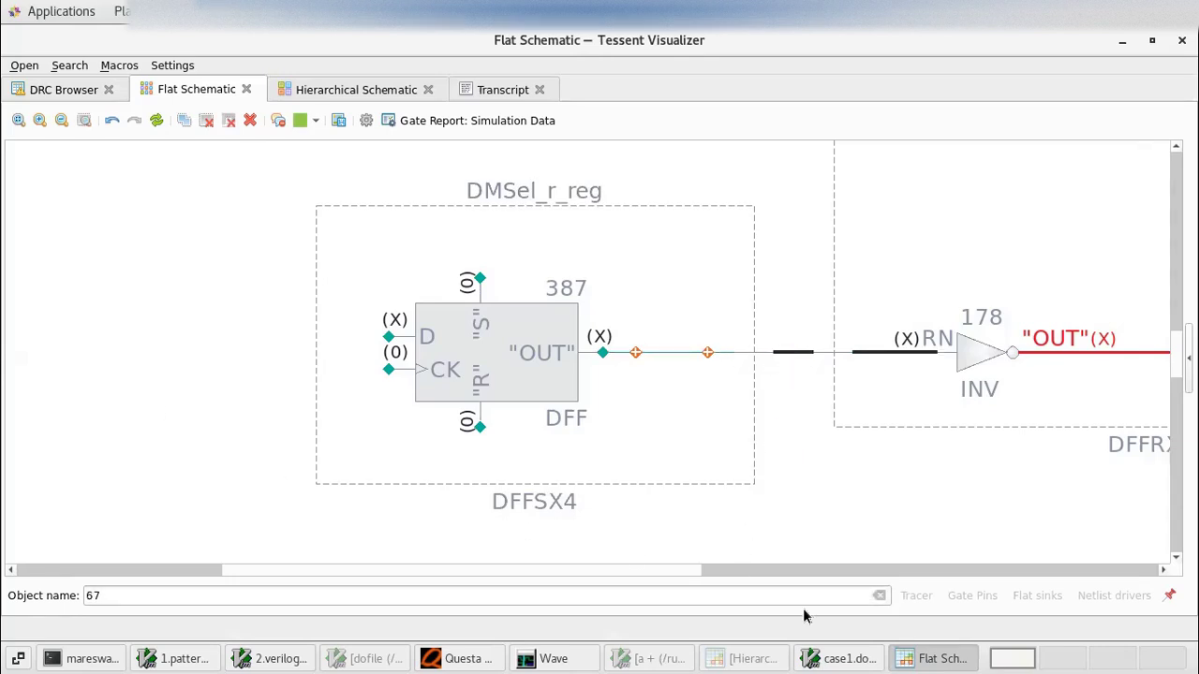
{"action": "left_click", "coordinate": [927, 655]}
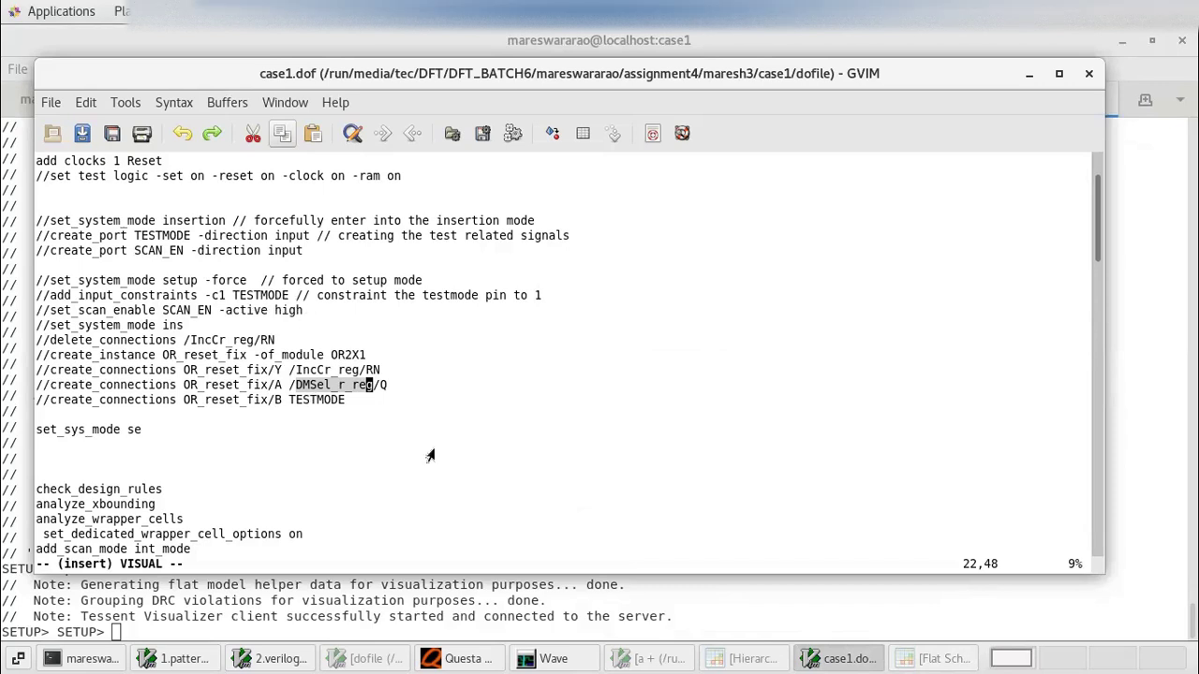
Column-select lines 11–23 and delete the first '/' of each comment prefix
{"action": "left_click", "coordinate": [43, 222]}
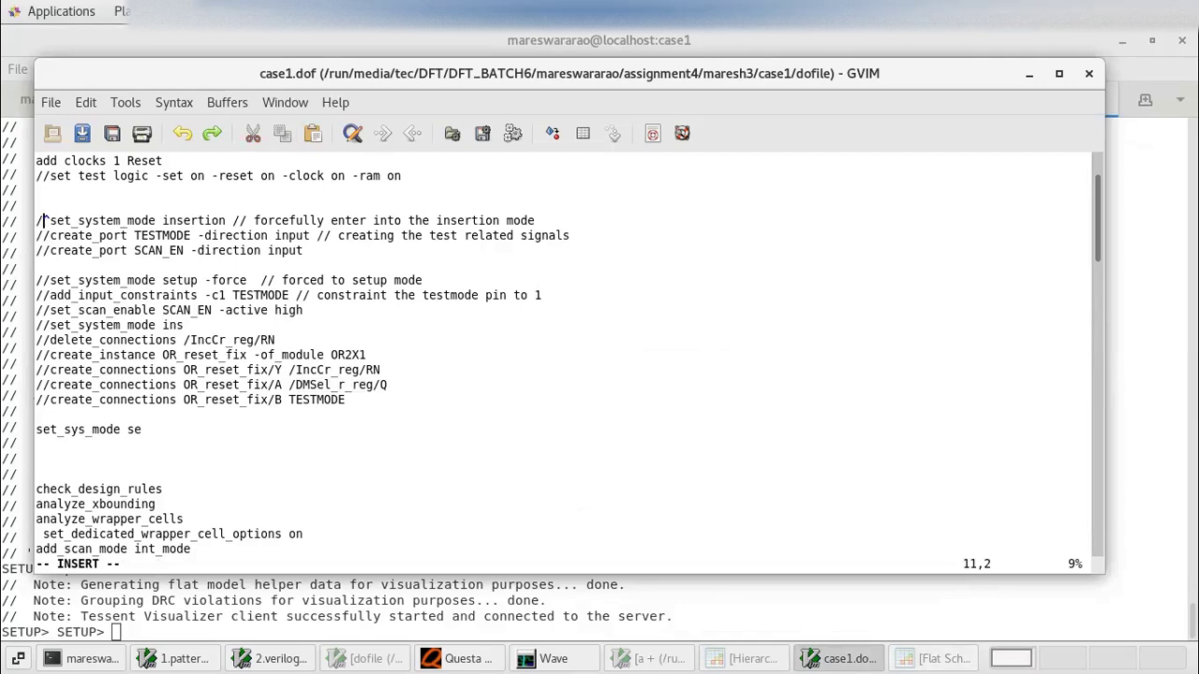
{"action": "key", "text": "ctrl+v"}
{"action": "key", "text": "Escape"}
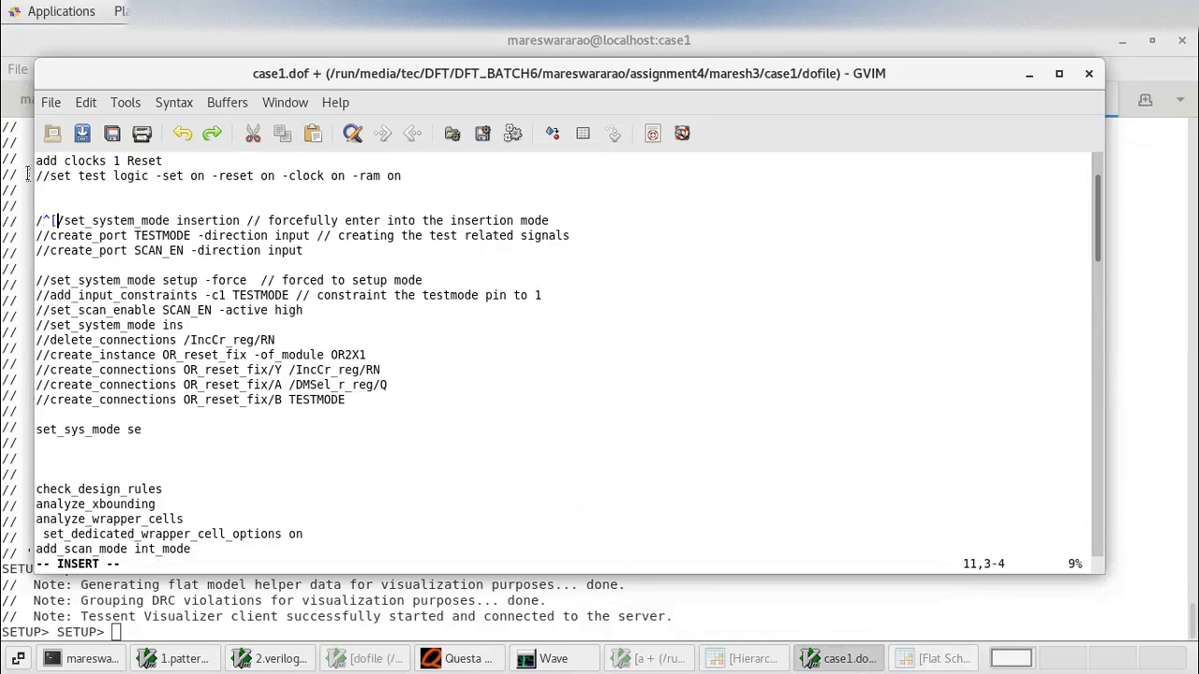
{"action": "left_click", "coordinate": [183, 134]}
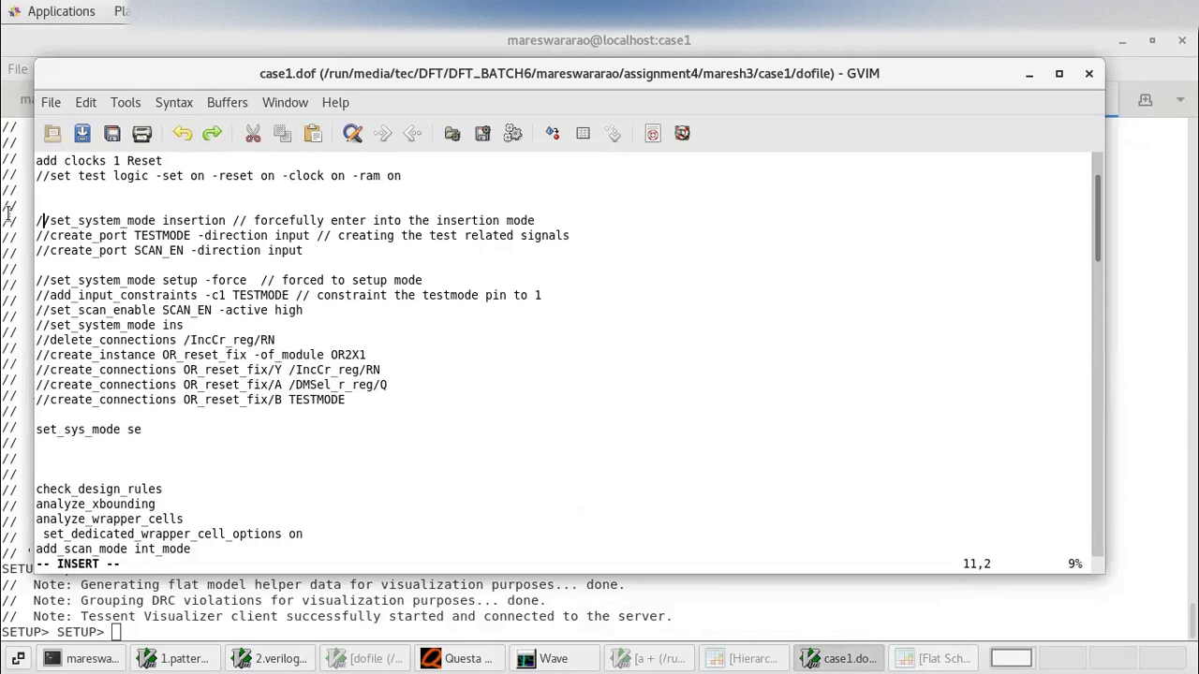
{"action": "key", "text": "Escape"}
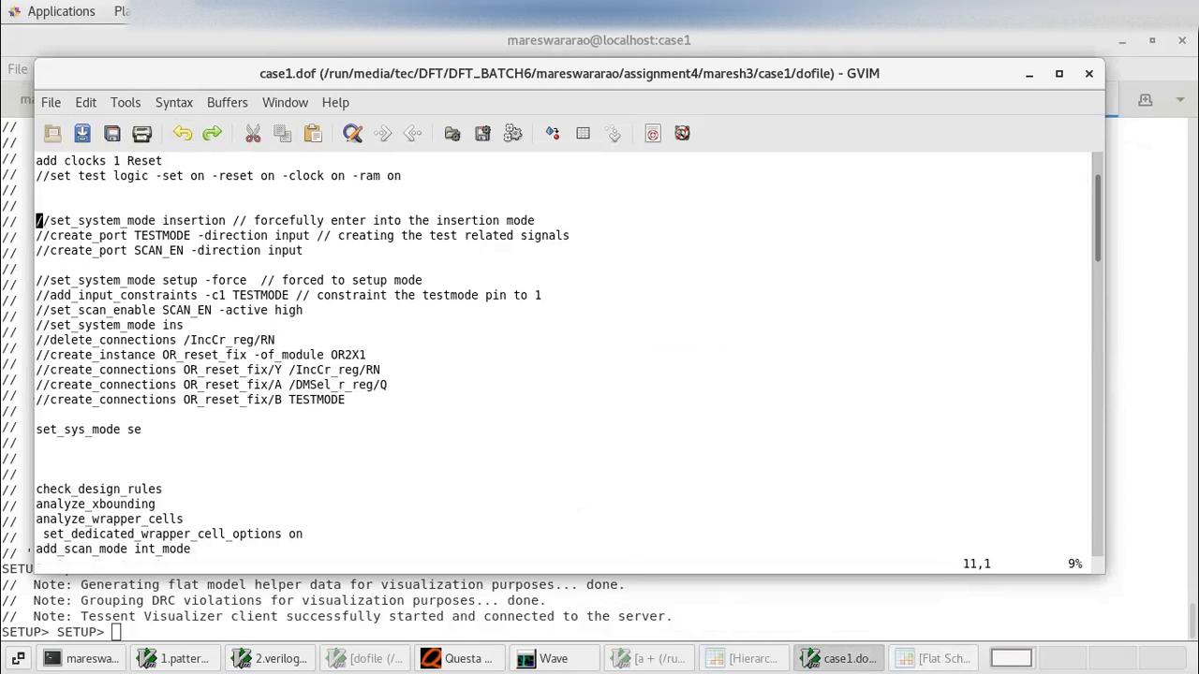
{"action": "key", "text": "ctrl+v"}
{"action": "key", "text": "Down"}
{"action": "key", "text": "Down"}
{"action": "key", "text": "Down"}
{"action": "key", "text": "Down"}
{"action": "key", "text": "Down"}
{"action": "key", "text": "Down"}
{"action": "key", "text": "Down"}
{"action": "key", "text": "Down"}
{"action": "key", "text": "Down"}
{"action": "key", "text": "Down"}
{"action": "key", "text": "Down"}
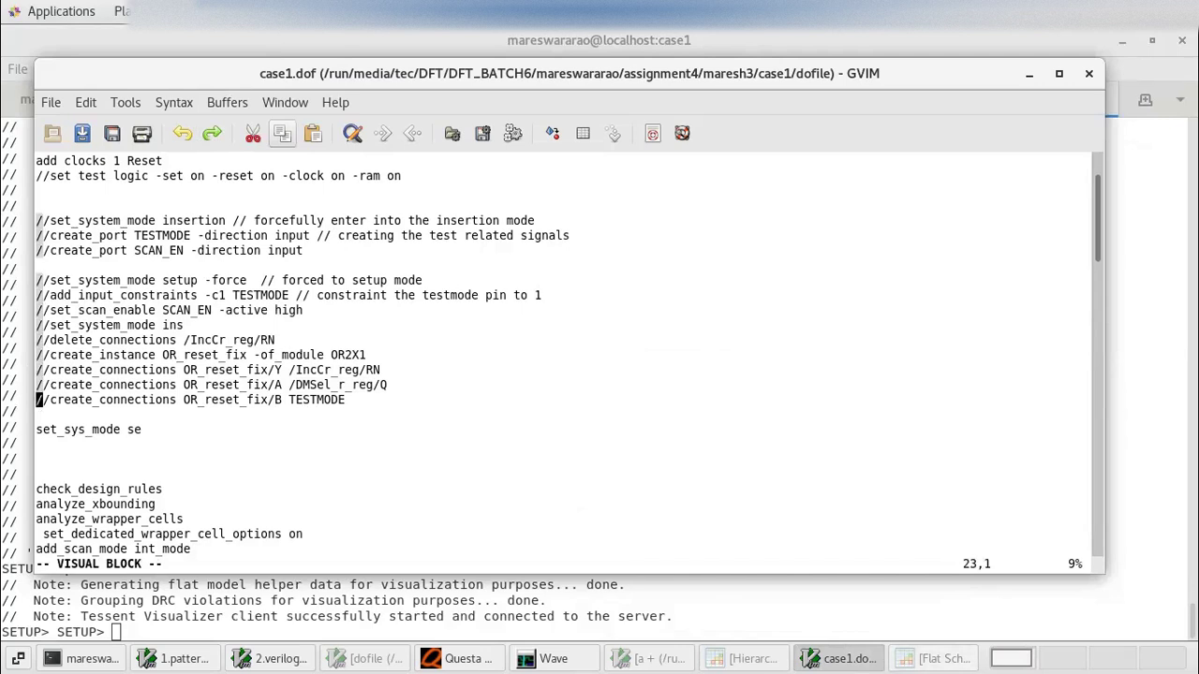
{"action": "key", "text": "d"}
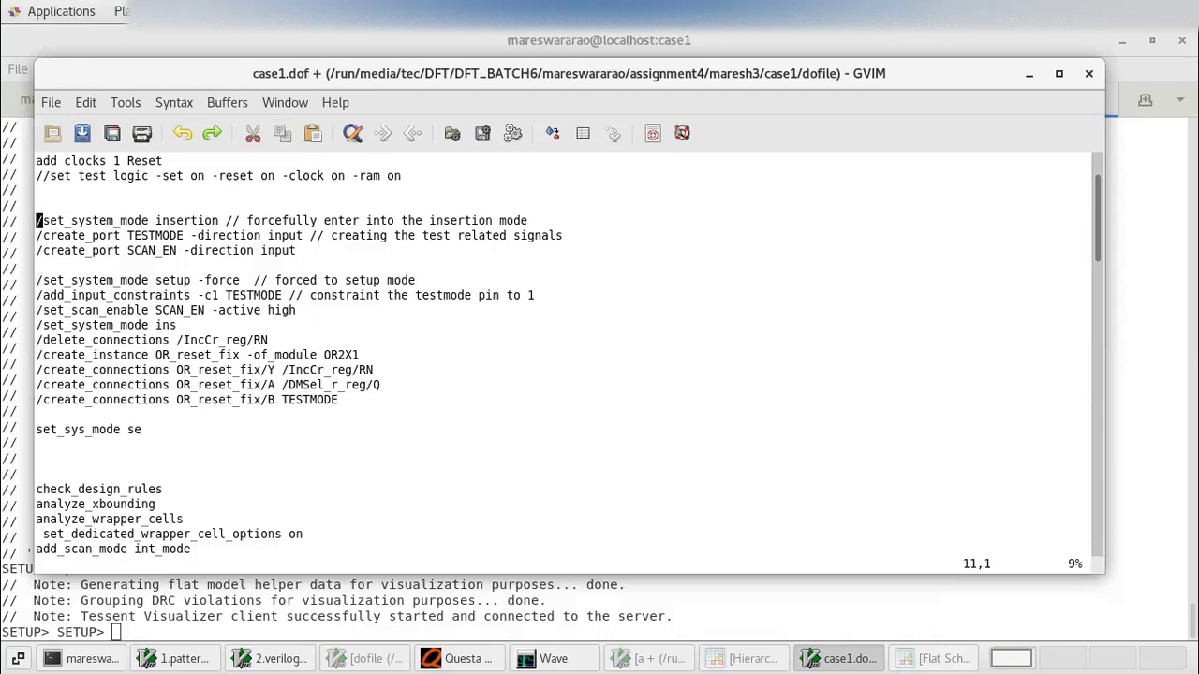
Delete the remaining '/' on lines 11–23 and save case1.dof
{"action": "key", "text": "ctrl+v"}
{"action": "key", "text": "j"}
{"action": "key", "text": "j"}
{"action": "key", "text": "j"}
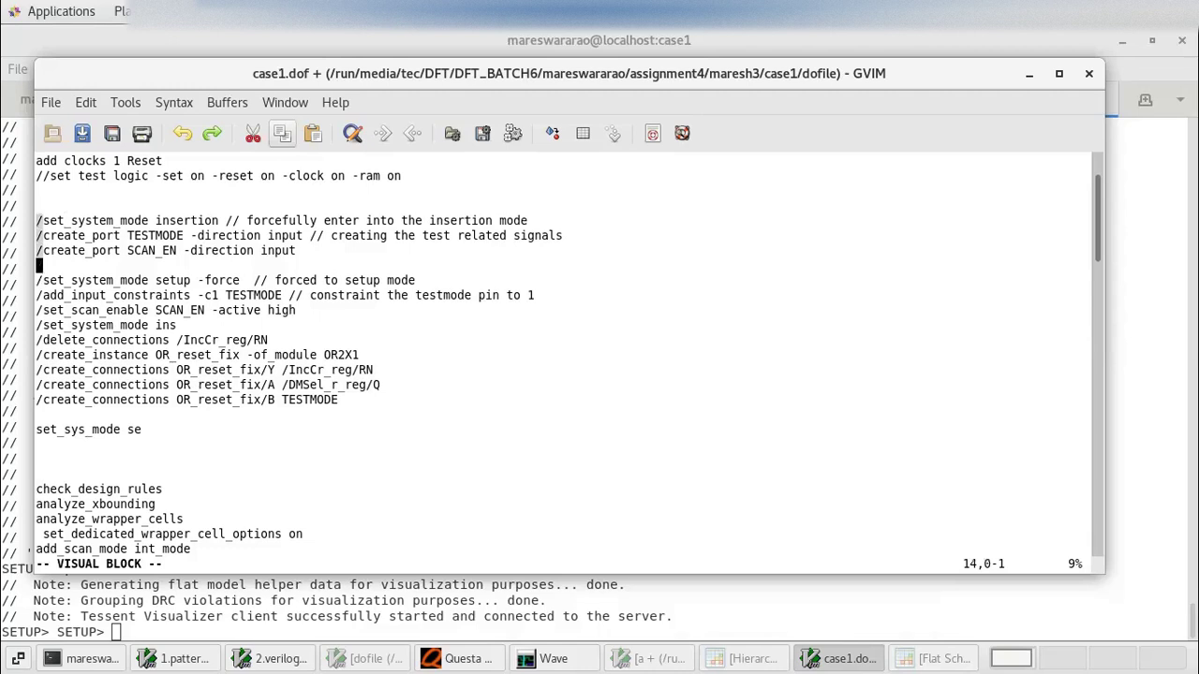
{"action": "key", "text": "j"}
{"action": "key", "text": "j"}
{"action": "key", "text": "j"}
{"action": "key", "text": "j"}
{"action": "key", "text": "j"}
{"action": "key", "text": "j"}
{"action": "key", "text": "j"}
{"action": "key", "text": "j"}
{"action": "key", "text": "j"}
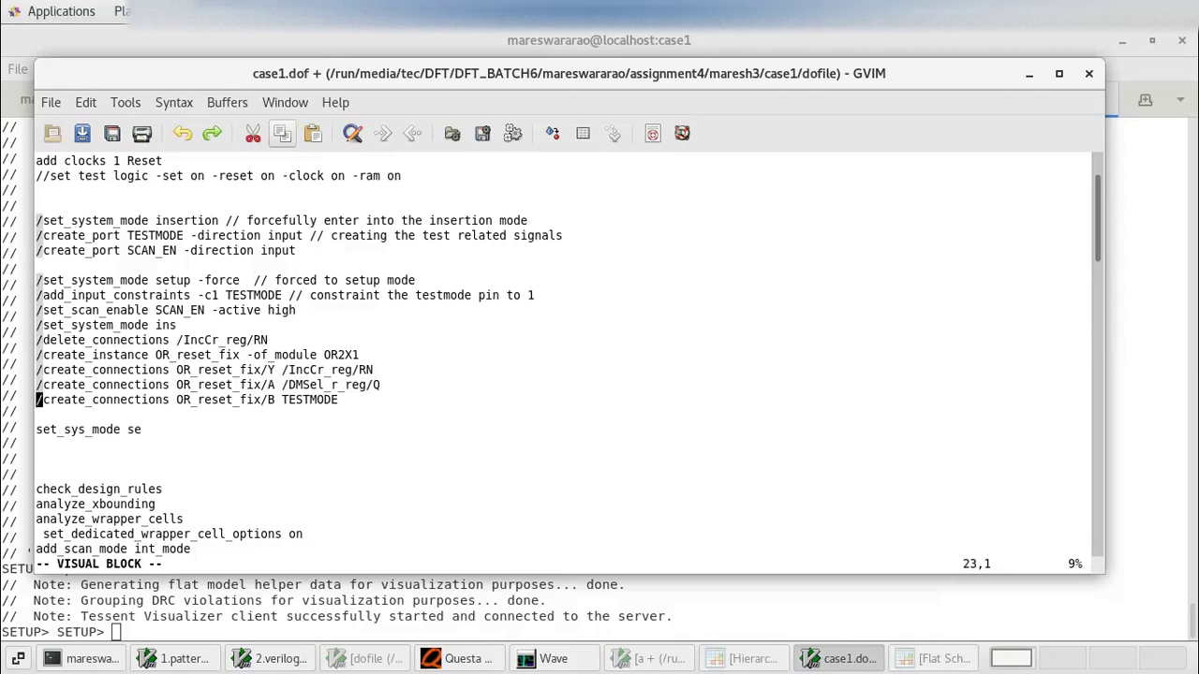
{"action": "key", "text": "x"}
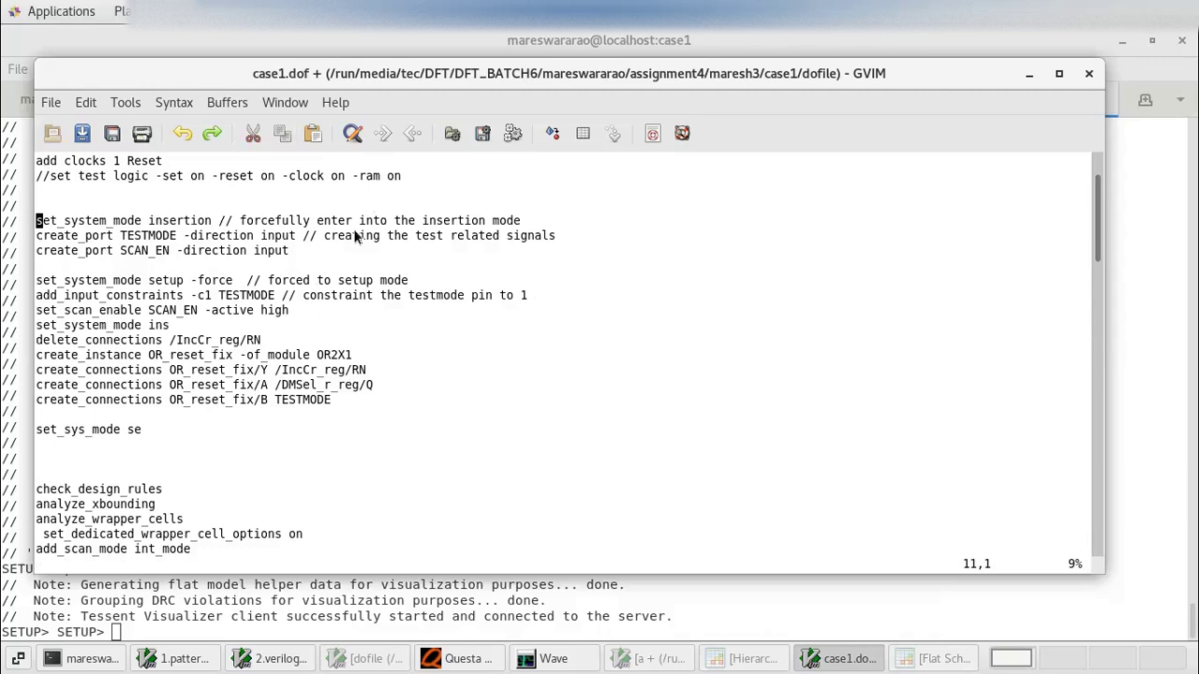
{"action": "left_click", "coordinate": [113, 134]}
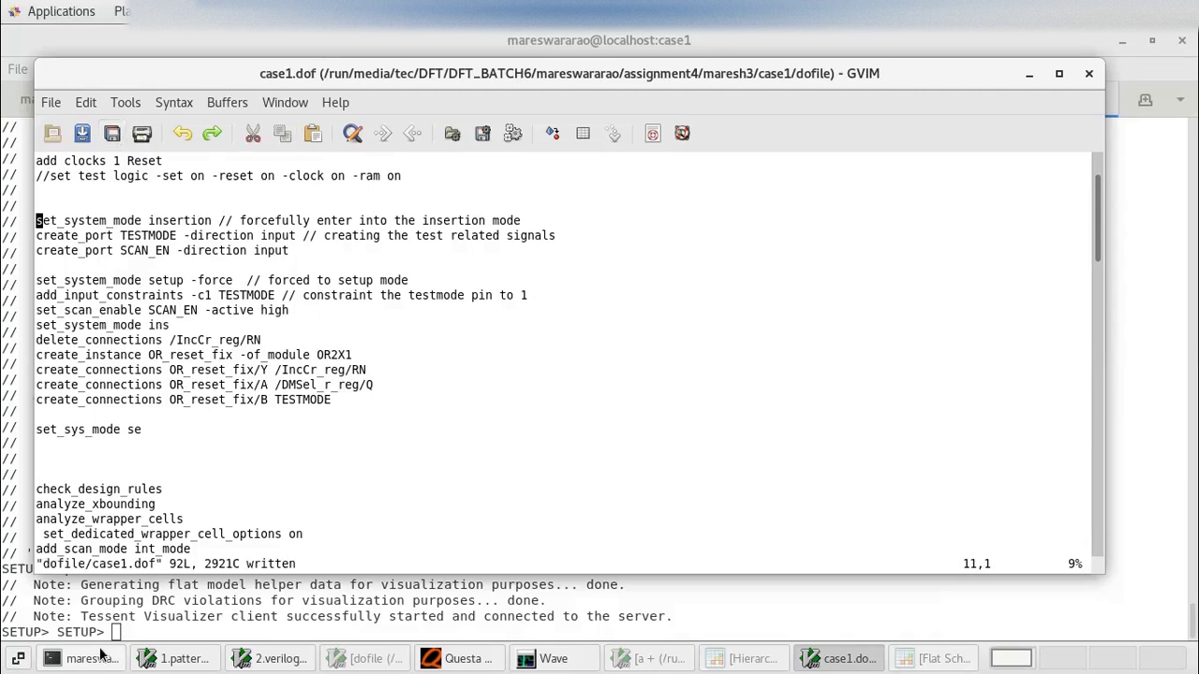
Exit the Tessent session and rerun the fixed flow with 'csh run_case1'
{"action": "left_click", "coordinate": [94, 658]}
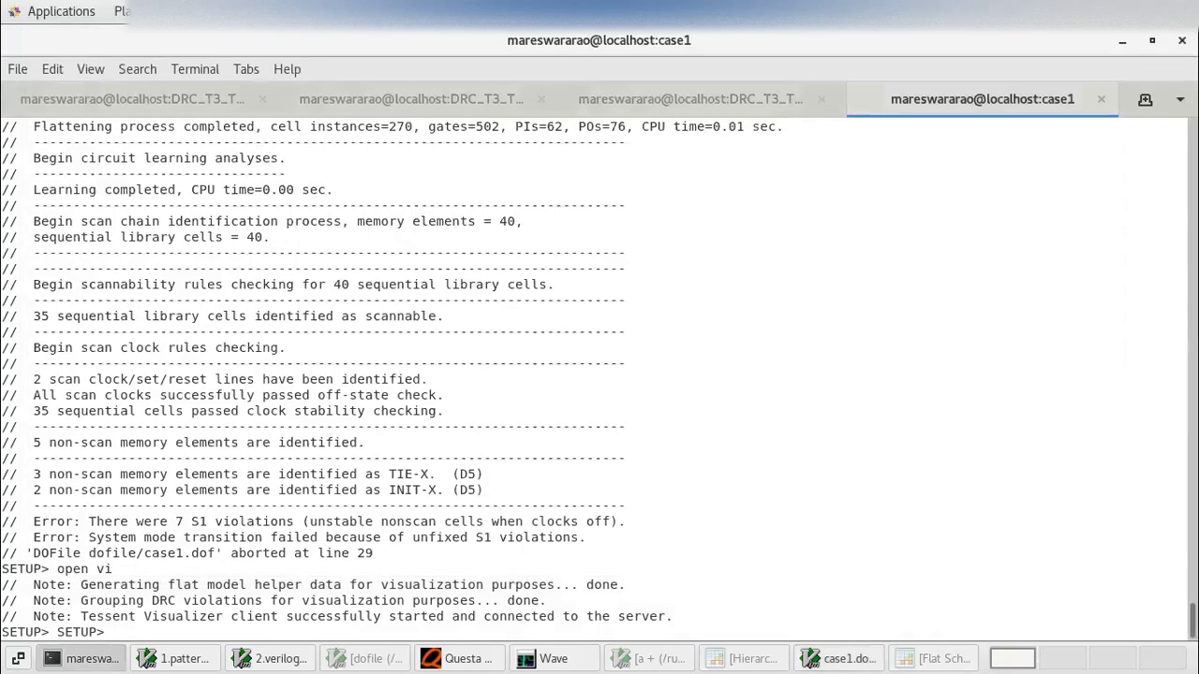
{"action": "type", "text": "exit"}
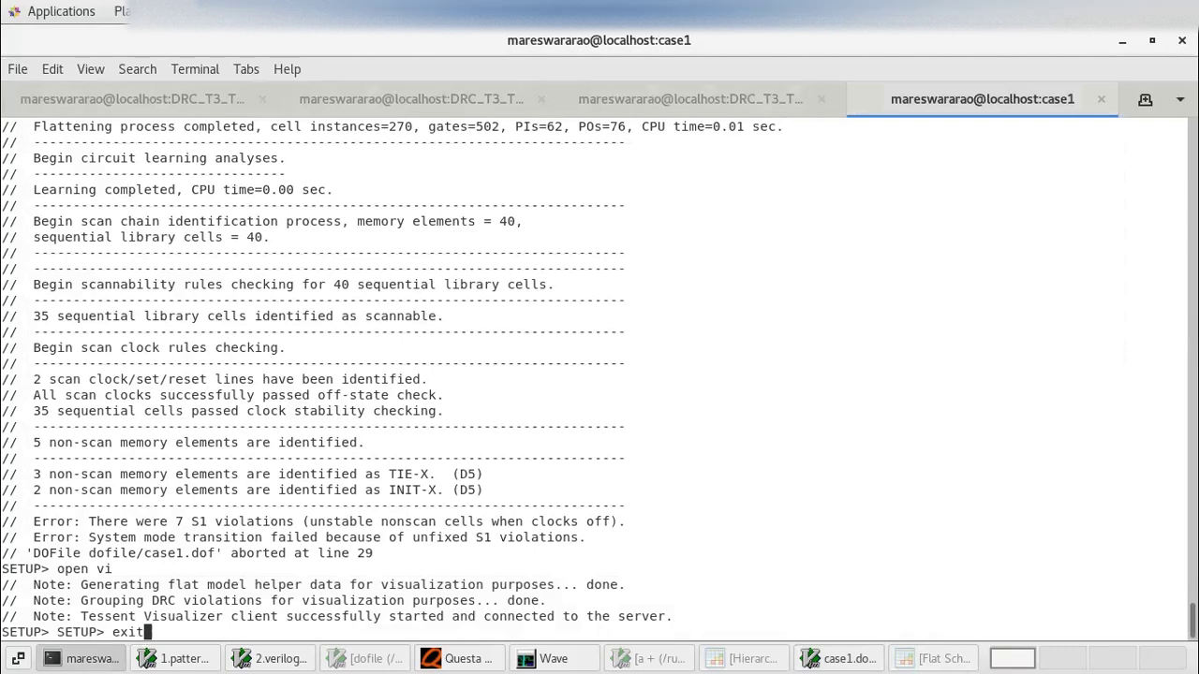
{"action": "key", "text": "Return"}
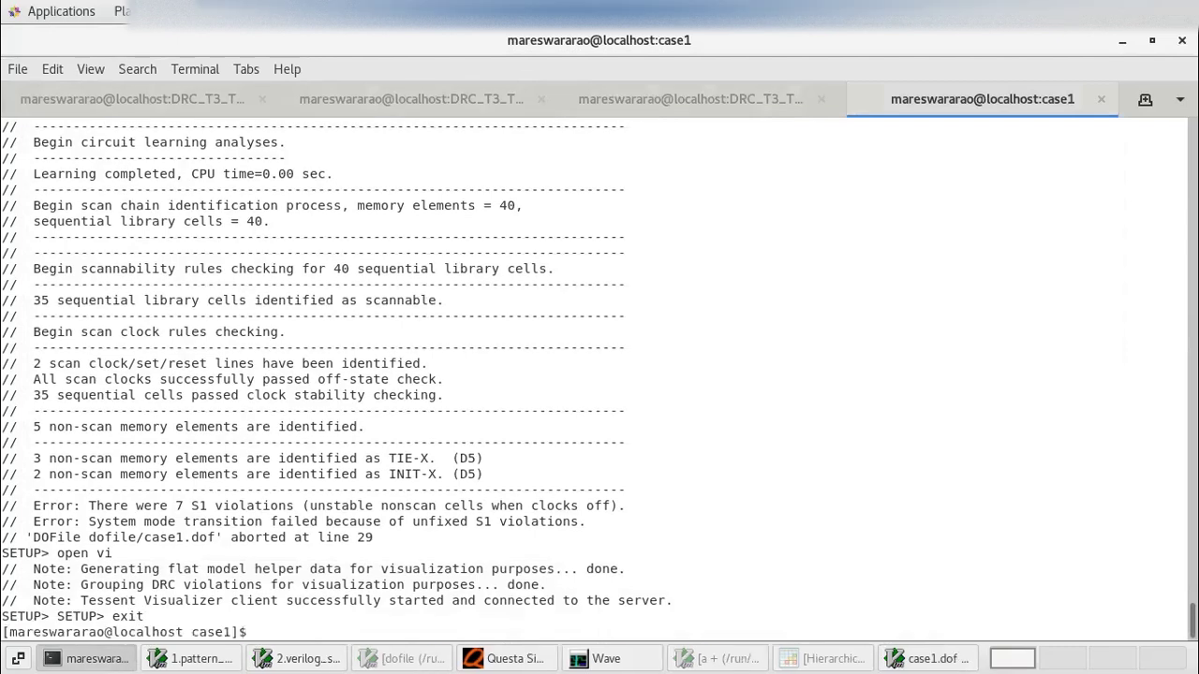
{"action": "type", "text": "csh run"}
{"action": "key", "text": "Tab"}
{"action": "key", "text": "Return"}
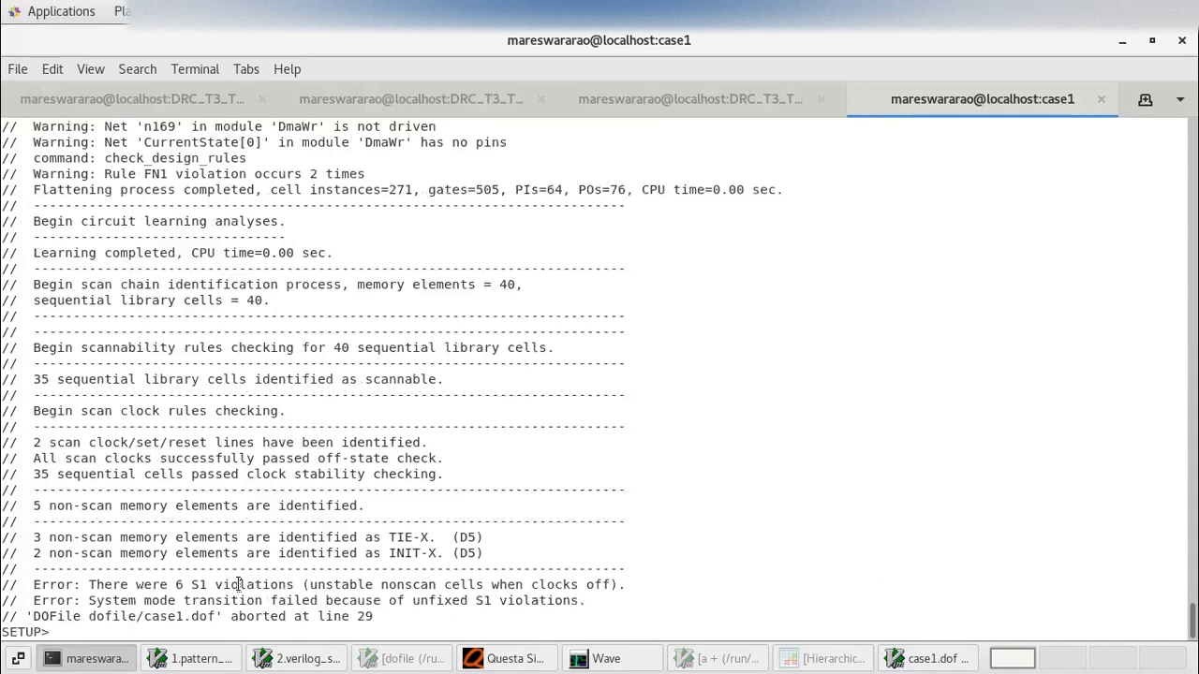
Confirm S1 now reports six violations and reopen the Visualizer with 'open vi'
{"action": "left_click_drag", "start_coordinate": [178, 584], "coordinate": [220, 585]}
{"action": "left_click", "coordinate": [220, 586]}
{"action": "type", "text": "open vi"}
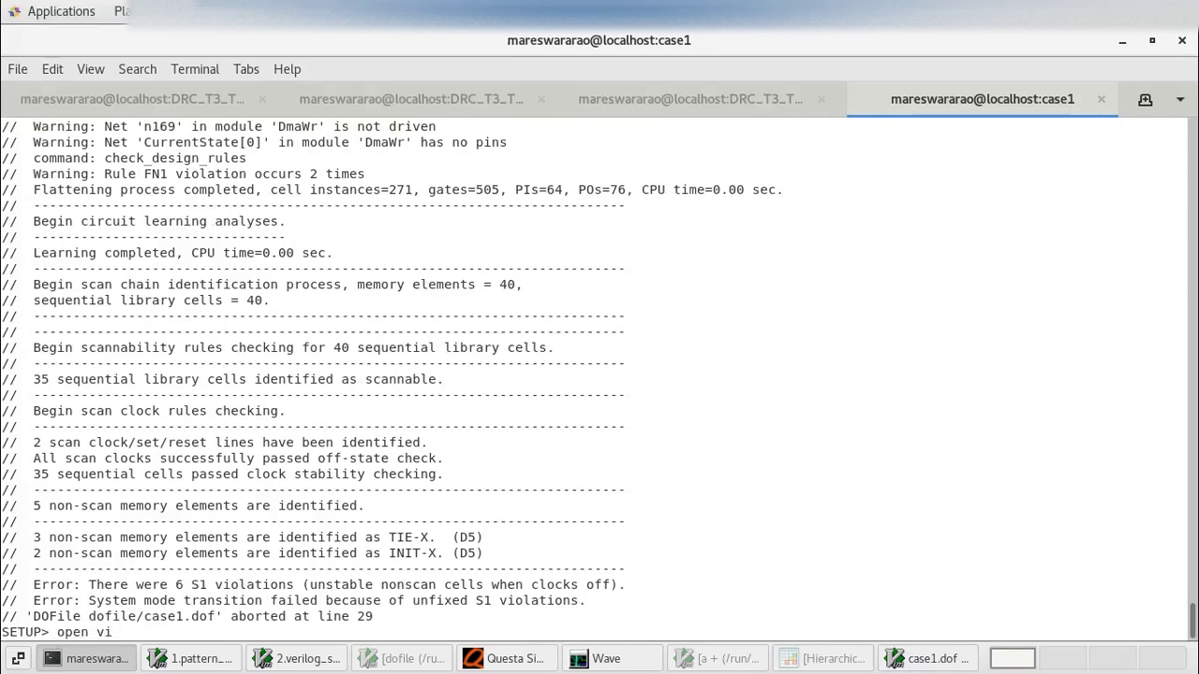
{"action": "key", "text": "Return"}
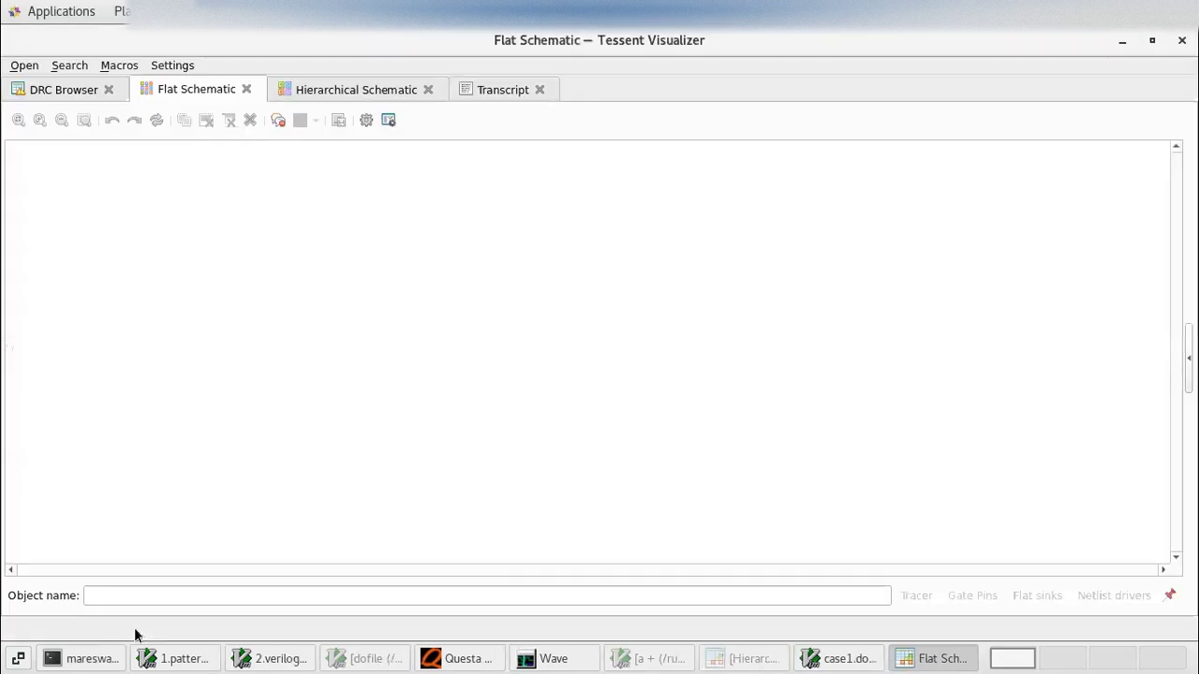
{"action": "left_click", "coordinate": [64, 91]}
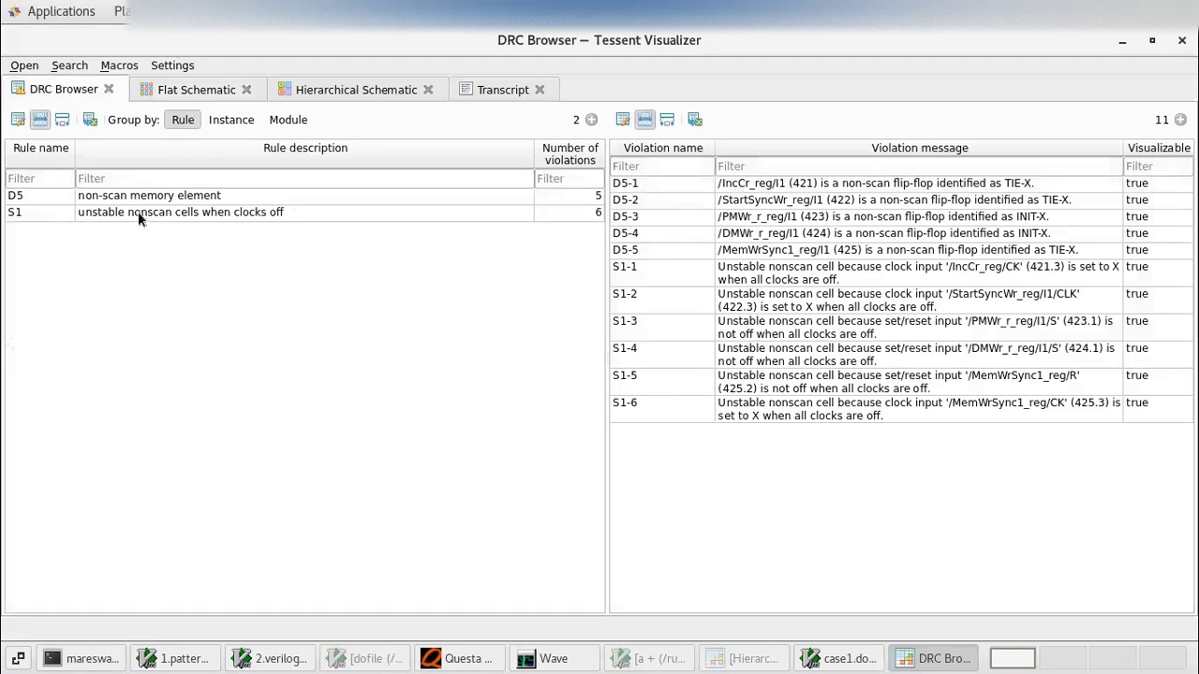
{"action": "left_click", "coordinate": [174, 215]}
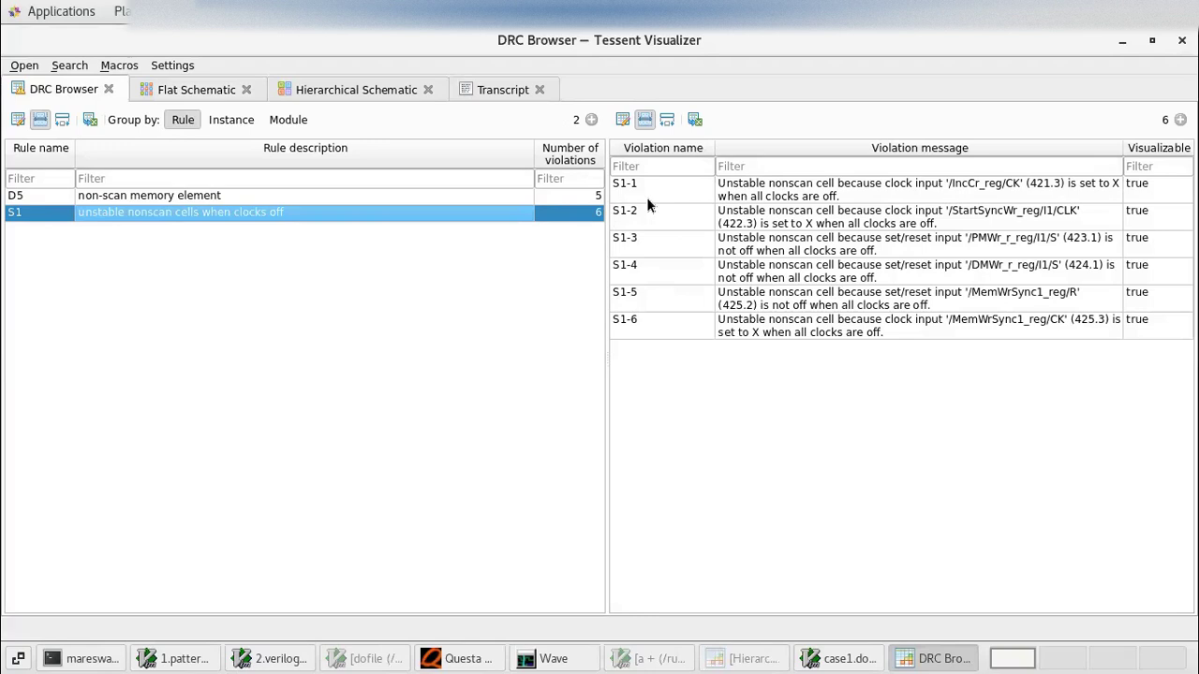
{"action": "left_click", "coordinate": [814, 188]}
{"action": "right_click", "coordinate": [815, 188]}
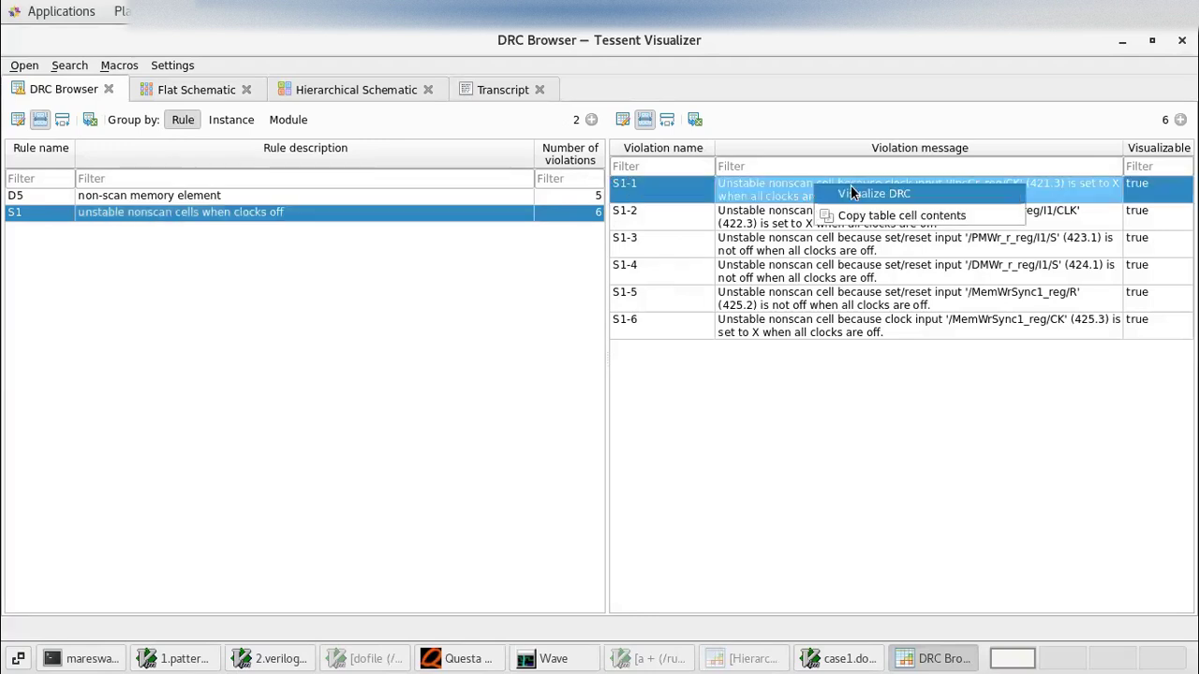
{"action": "left_click", "coordinate": [852, 194]}
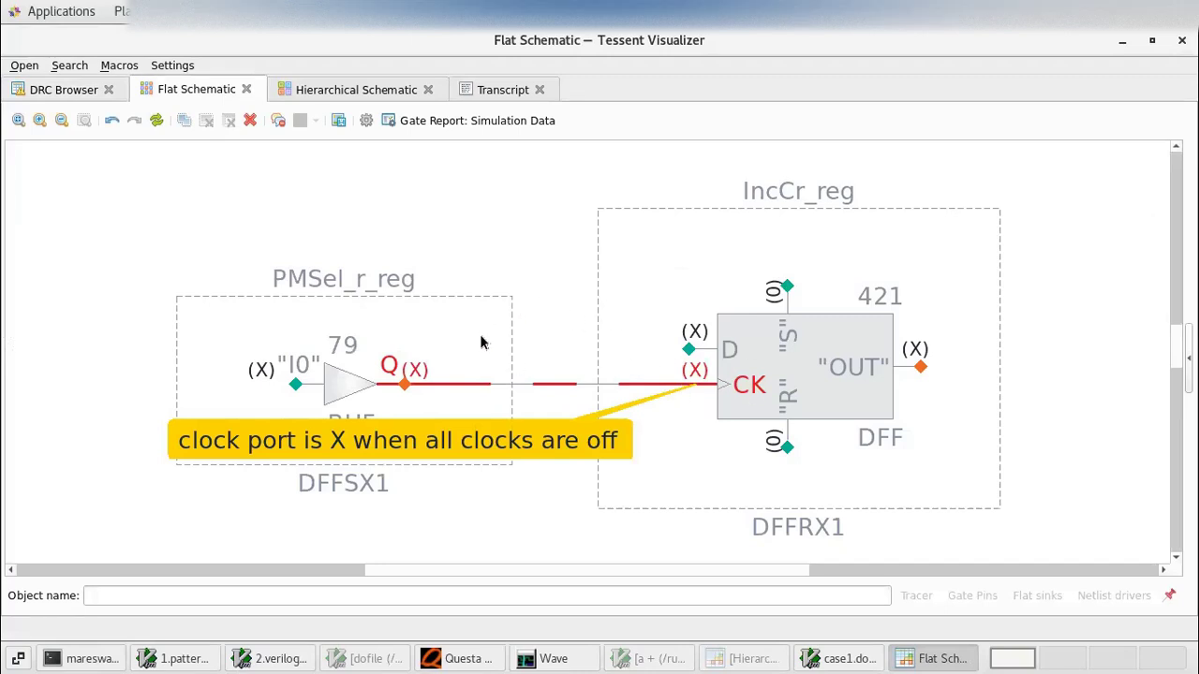
{"action": "key", "text": "ctrl+a"}
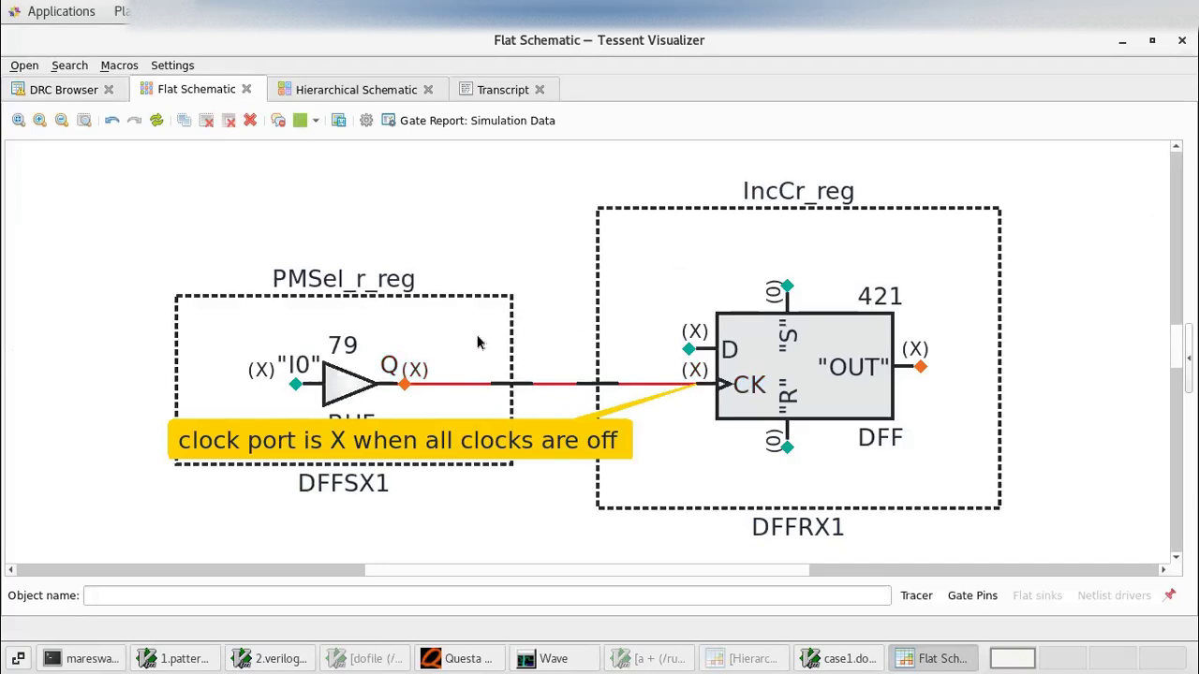
{"action": "key", "text": "Delete"}
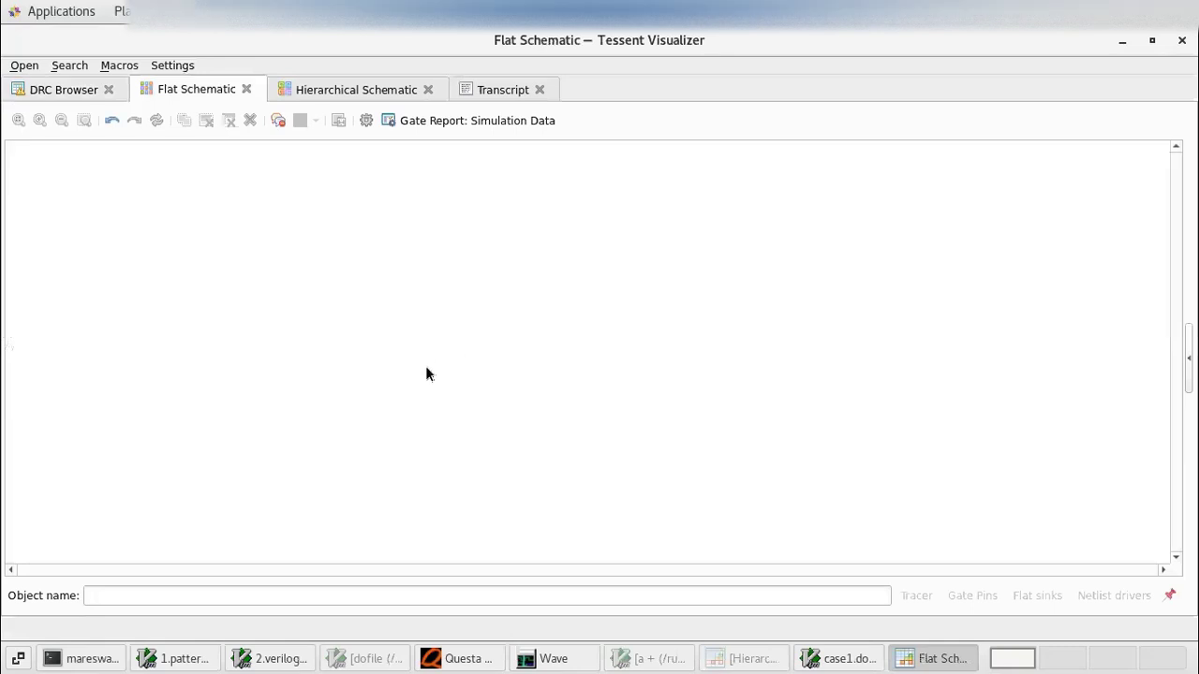
Select /IncCr_reg/RN on line 19 and focus the schematic's Object name field
{"action": "left_click", "coordinate": [834, 657]}
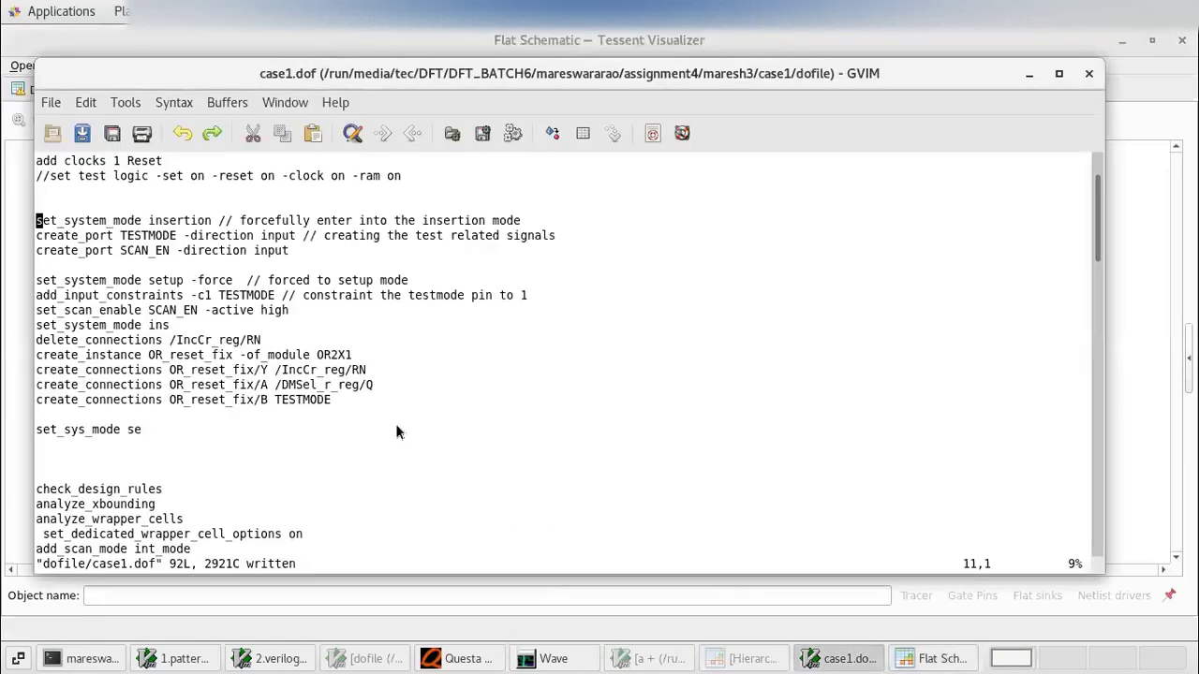
{"action": "left_click_drag", "start_coordinate": [255, 341], "coordinate": [173, 344]}
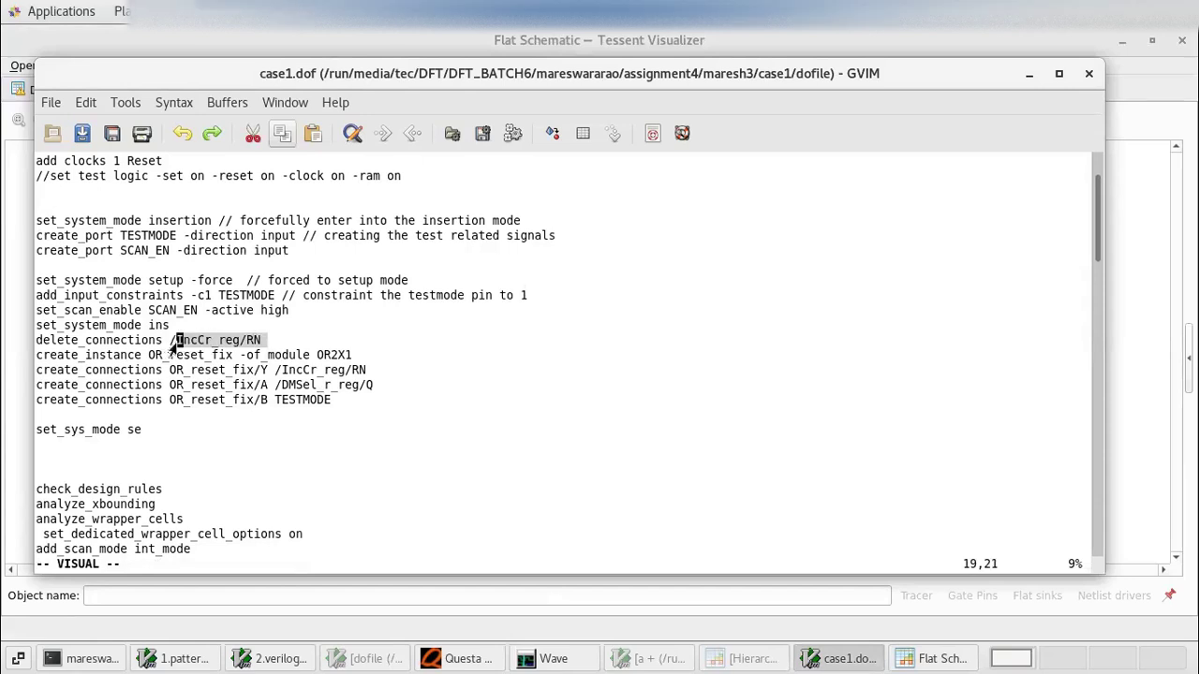
{"action": "key", "text": "Escape"}
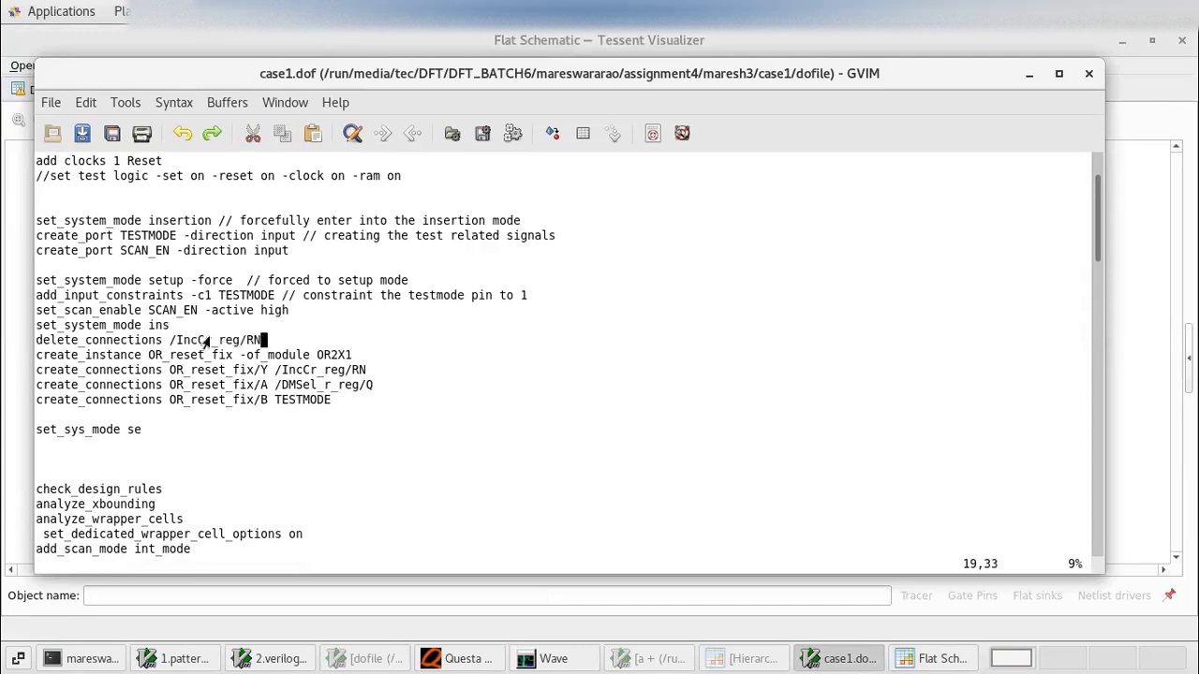
{"action": "left_click_drag", "start_coordinate": [266, 342], "coordinate": [240, 343]}
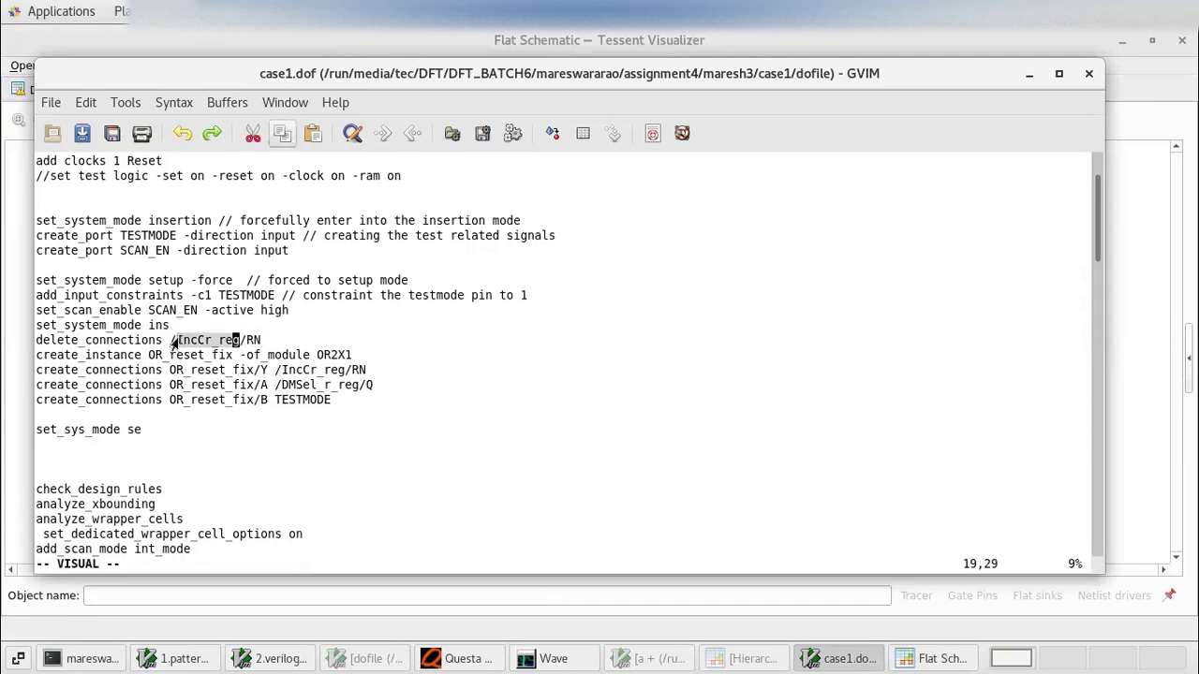
{"action": "left_click", "coordinate": [916, 655]}
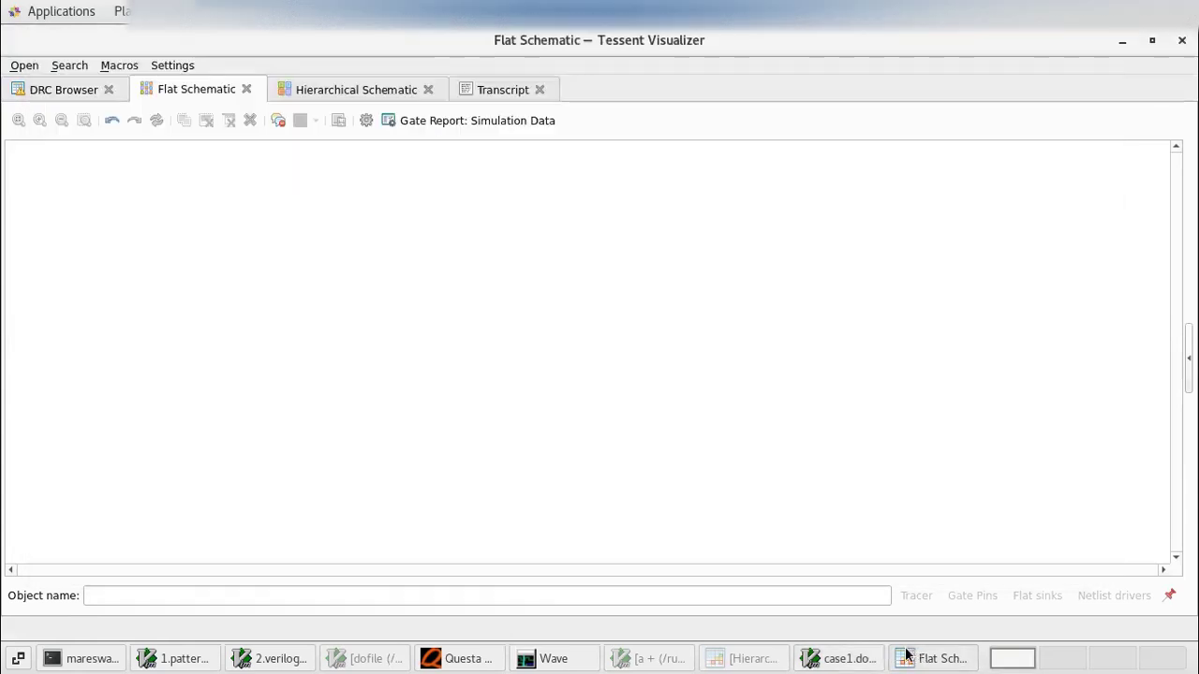
{"action": "left_click", "coordinate": [204, 590]}
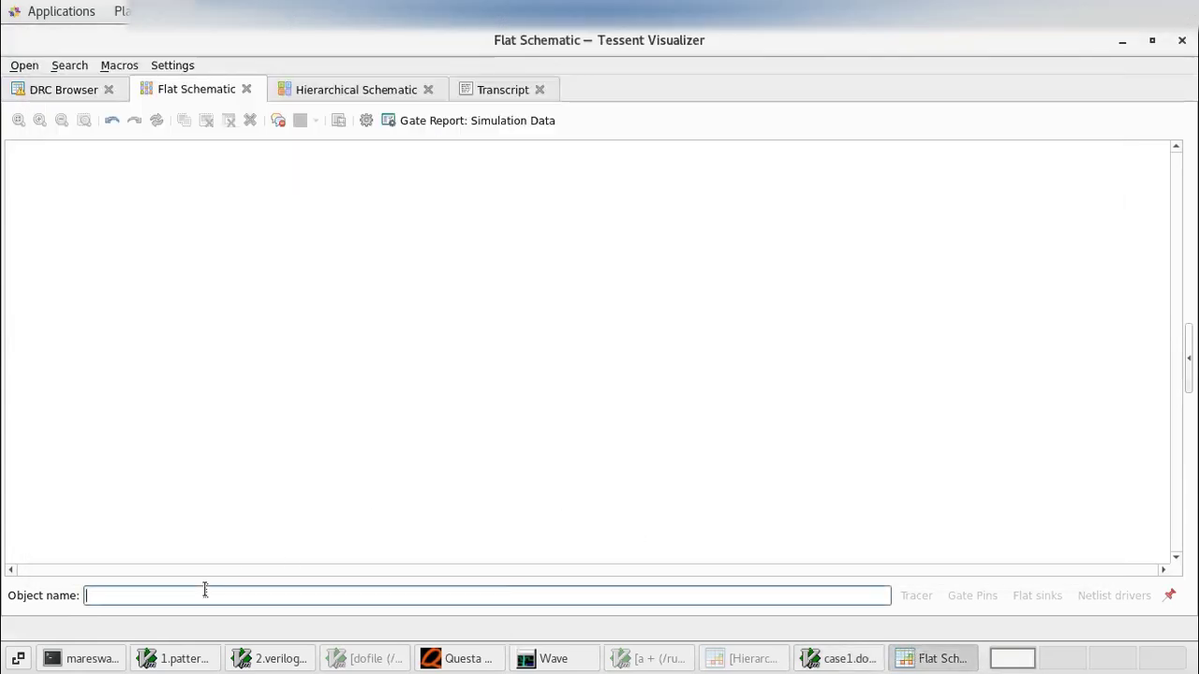
{"action": "right_click", "coordinate": [204, 590]}
{"action": "left_click", "coordinate": [847, 656]}
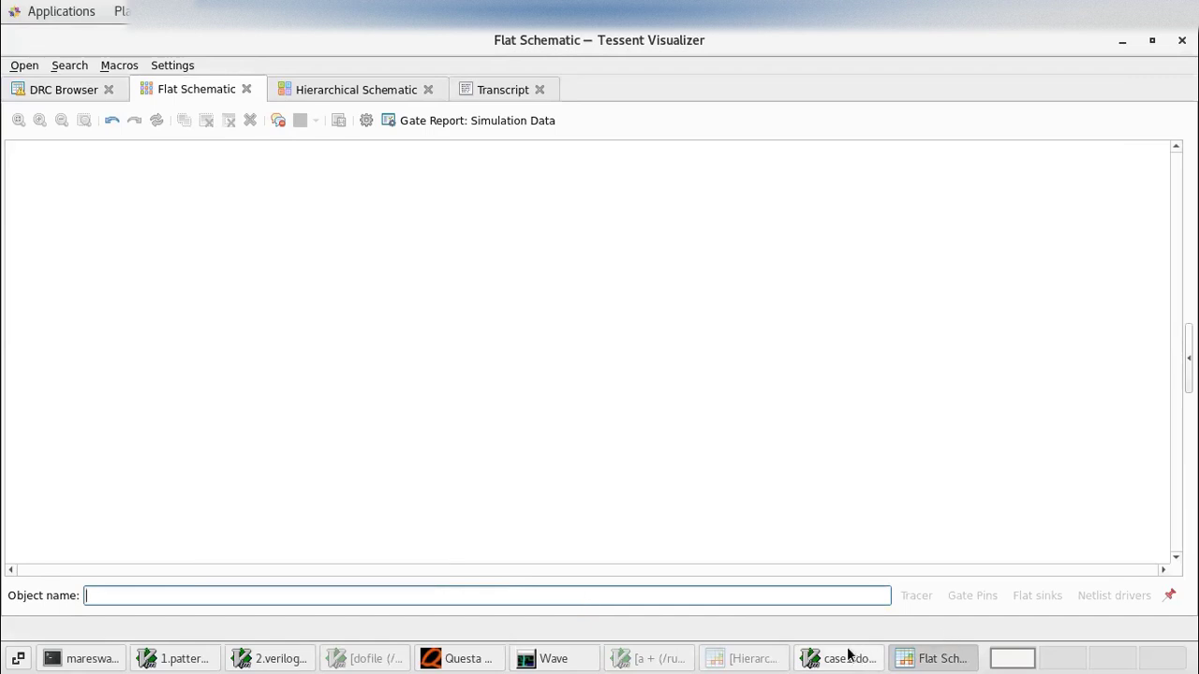
Copy the full /IncCr_reg/RN pin path from line 19 of the dofile
{"action": "left_click", "coordinate": [848, 655]}
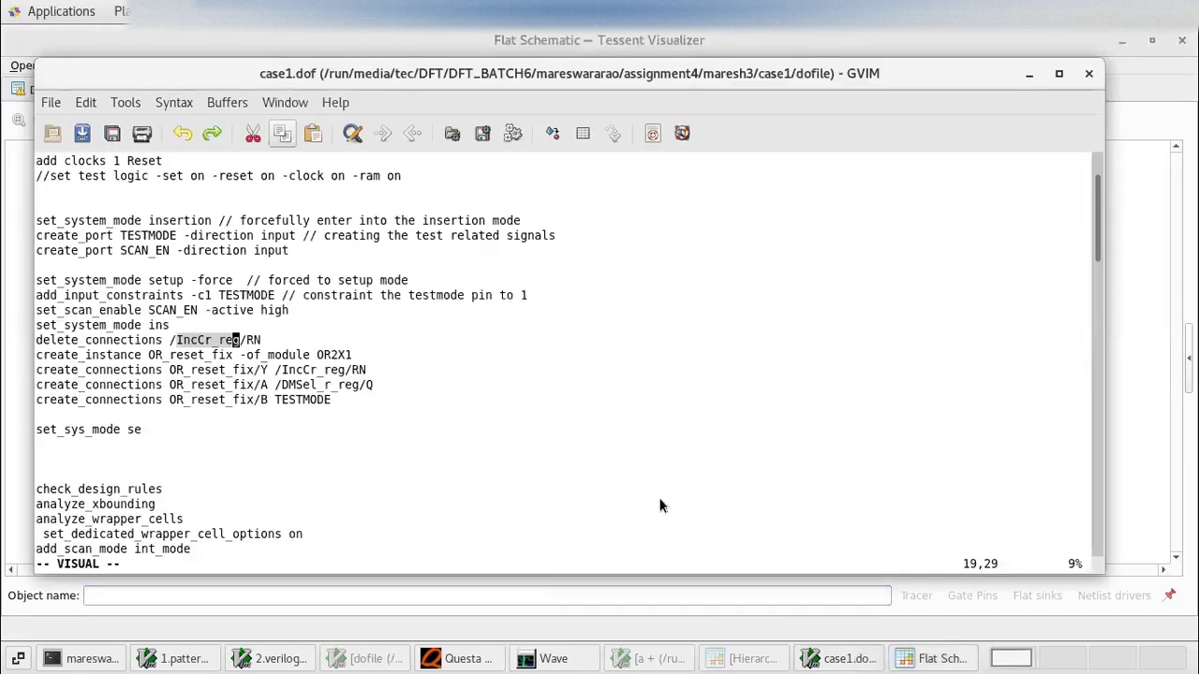
{"action": "left_click_drag", "start_coordinate": [267, 340], "coordinate": [170, 340]}
{"action": "left_click", "coordinate": [282, 133]}
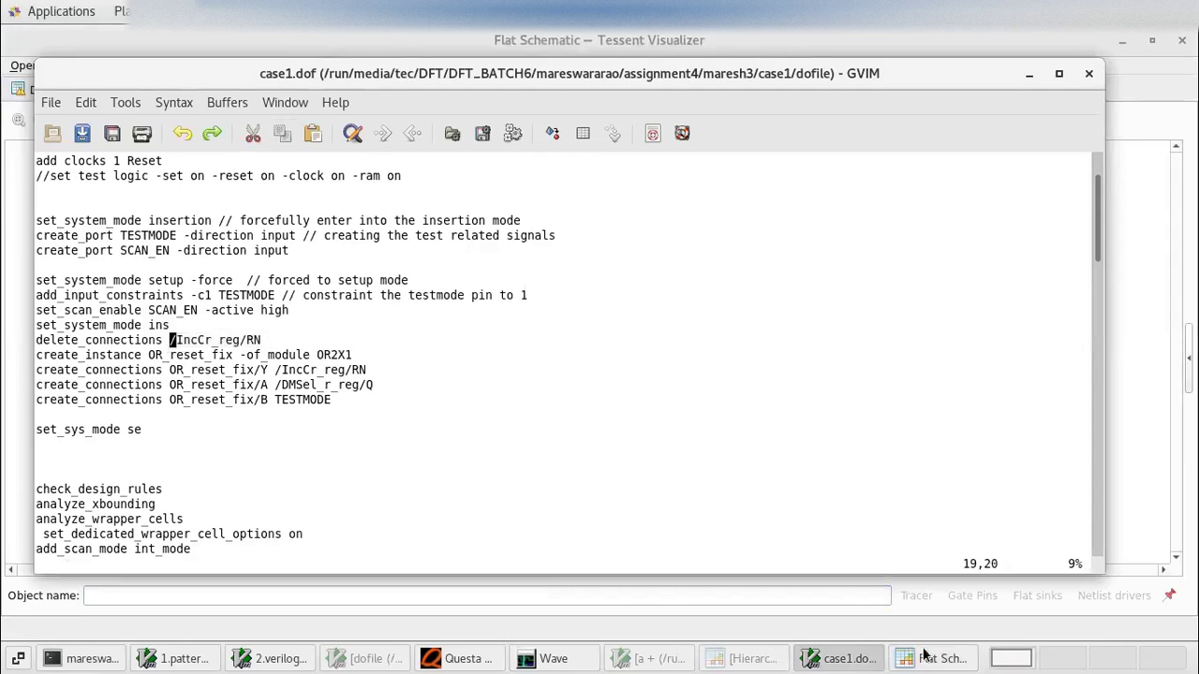
{"action": "left_click", "coordinate": [941, 658]}
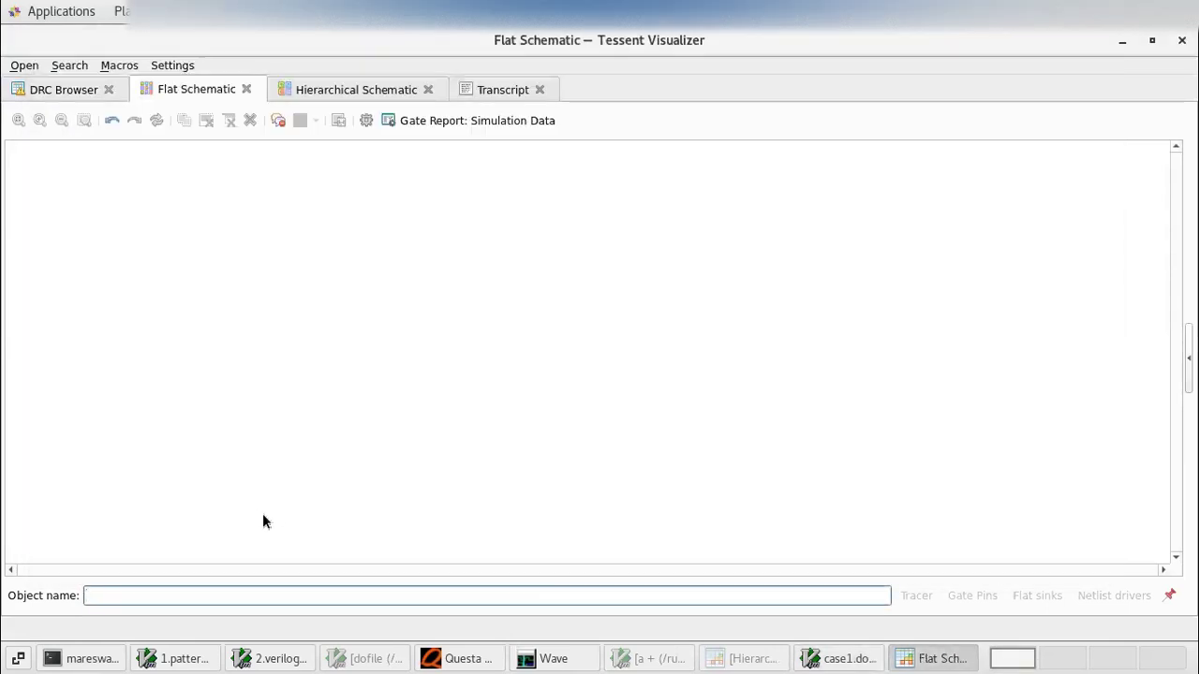
Display /IncCr_reg/RN and trace its drivers through OR_reset_fix inputs A and B to TESTMODE
{"action": "type", "text": "/IncCr_reg/RN"}
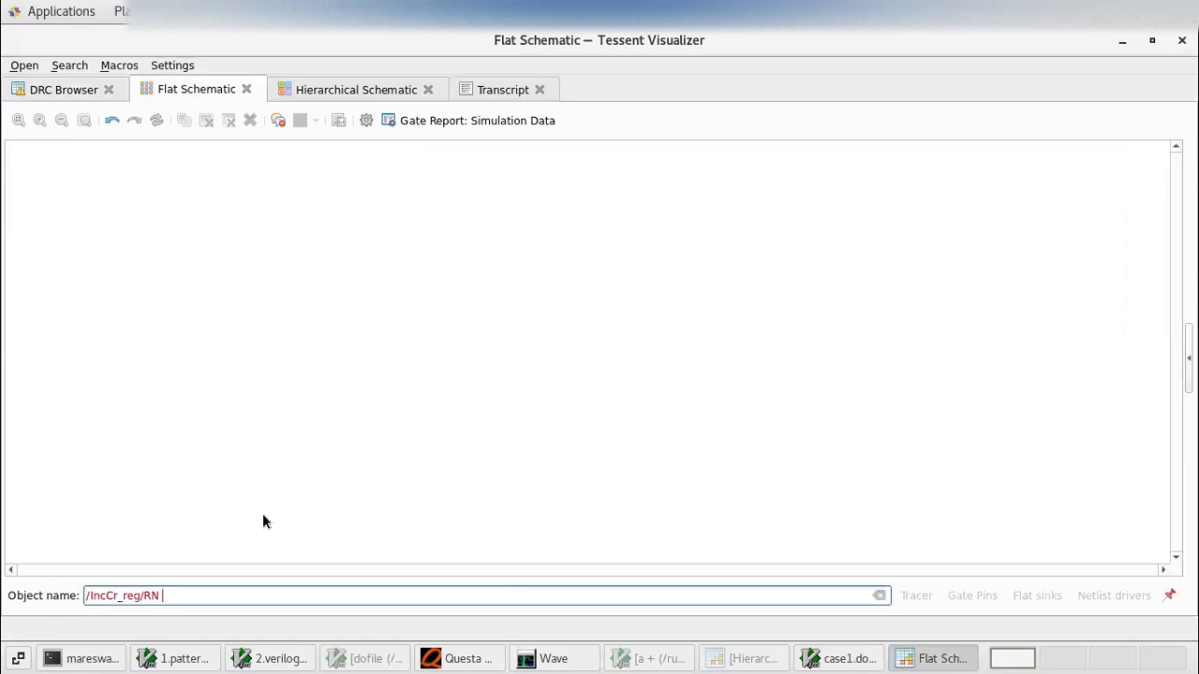
{"action": "key", "text": "Return"}
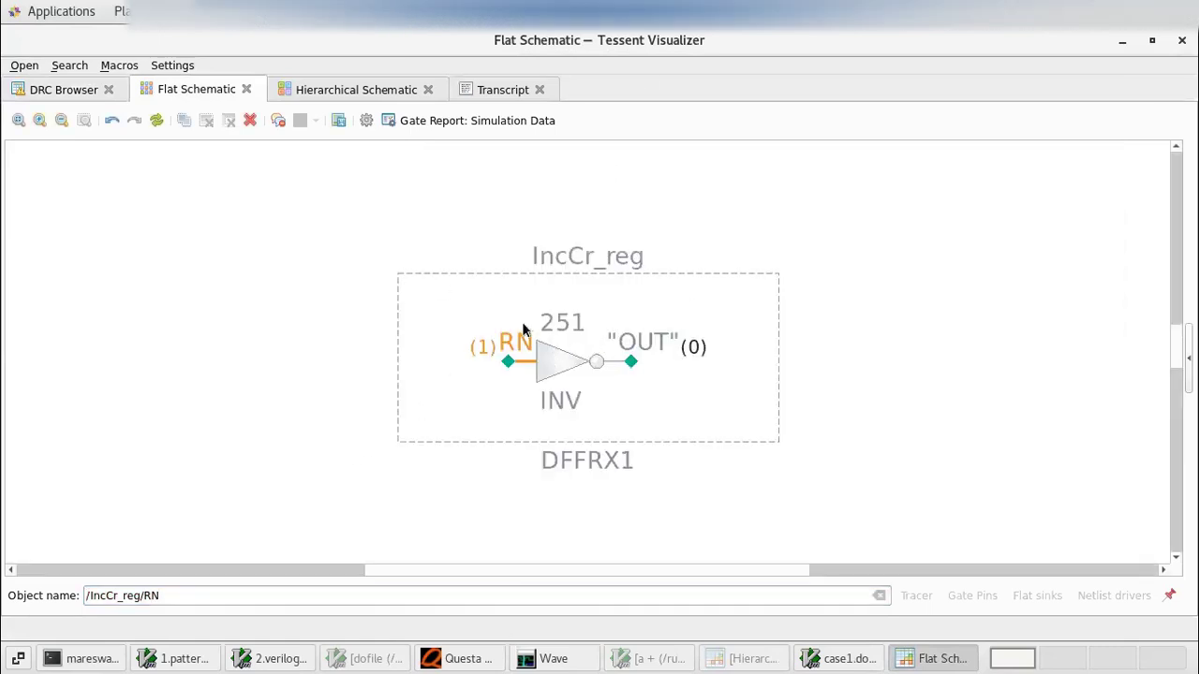
{"action": "double_click", "coordinate": [508, 365]}
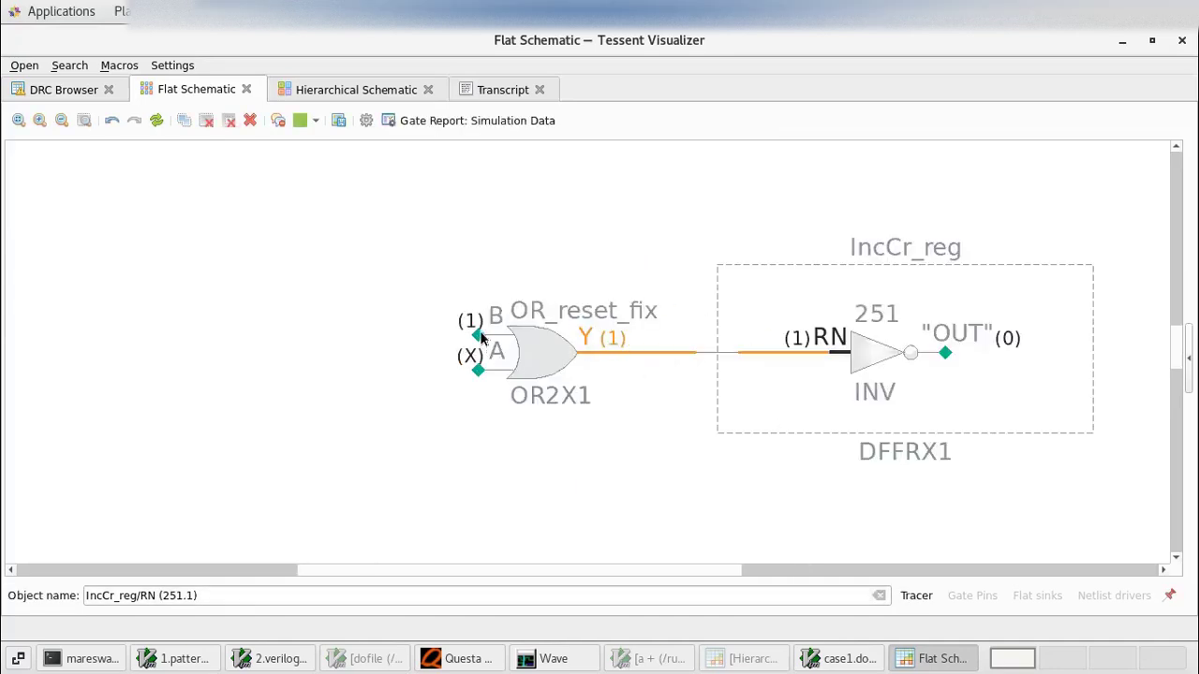
{"action": "double_click", "coordinate": [479, 337]}
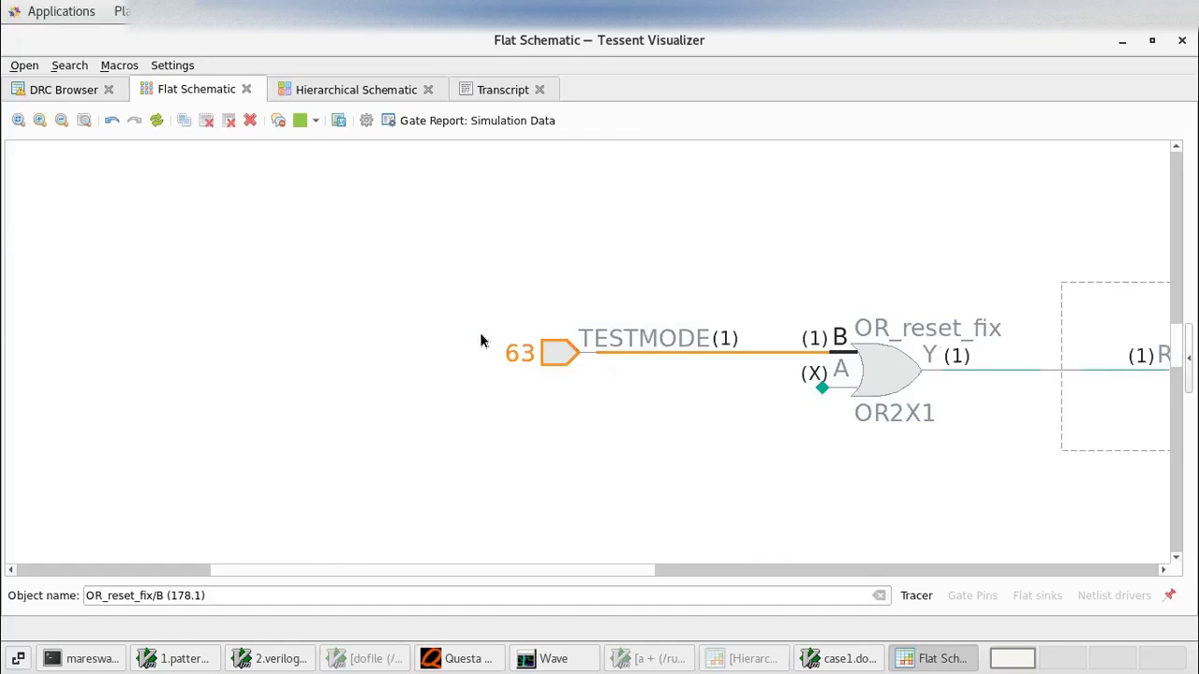
{"action": "double_click", "coordinate": [821, 389]}
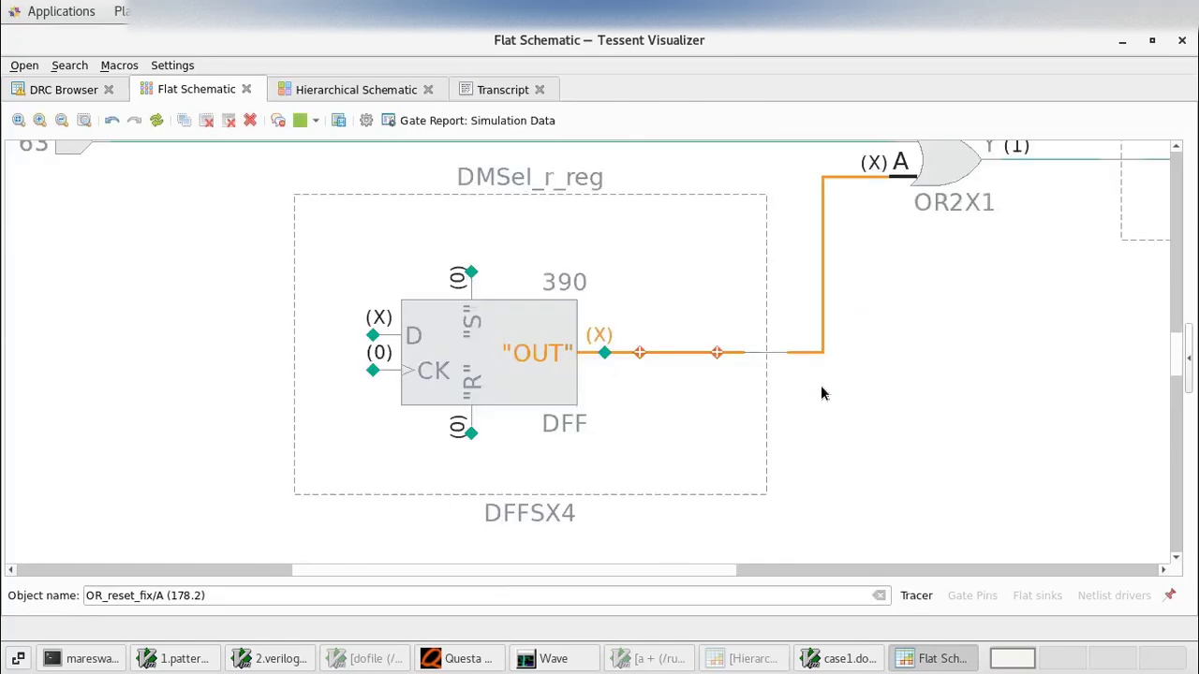
{"action": "scroll", "coordinate": [862, 402], "scroll_direction": "down", "scroll_amount": 2}
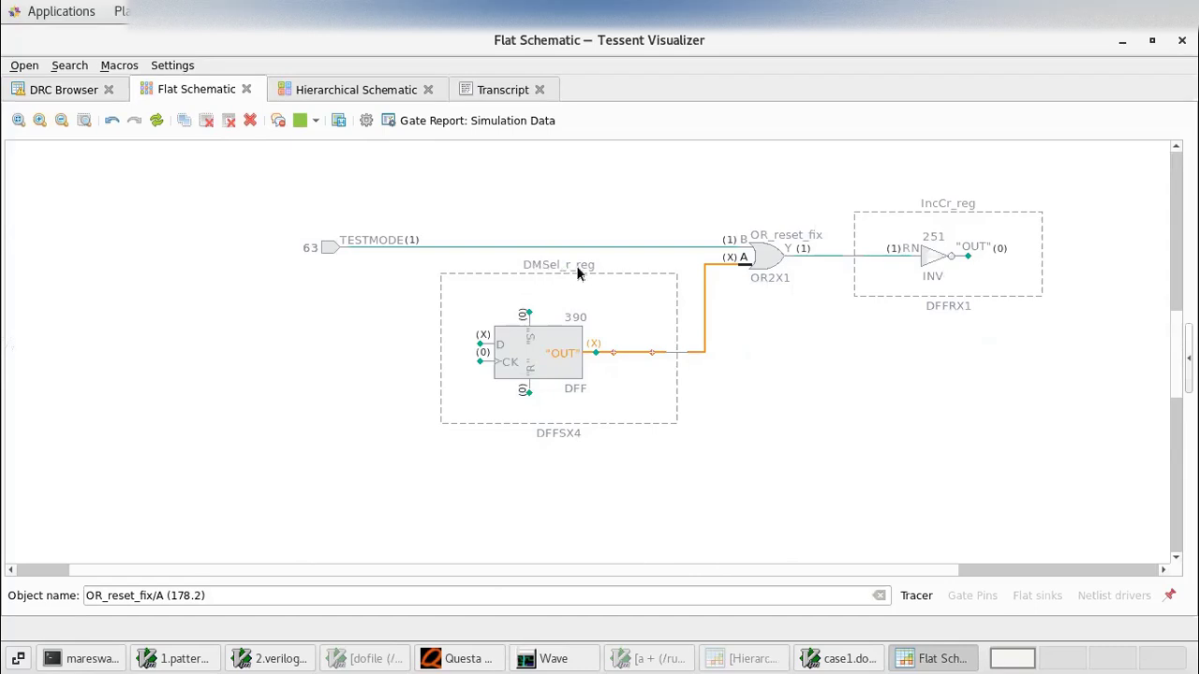
{"action": "double_click", "coordinate": [969, 262]}
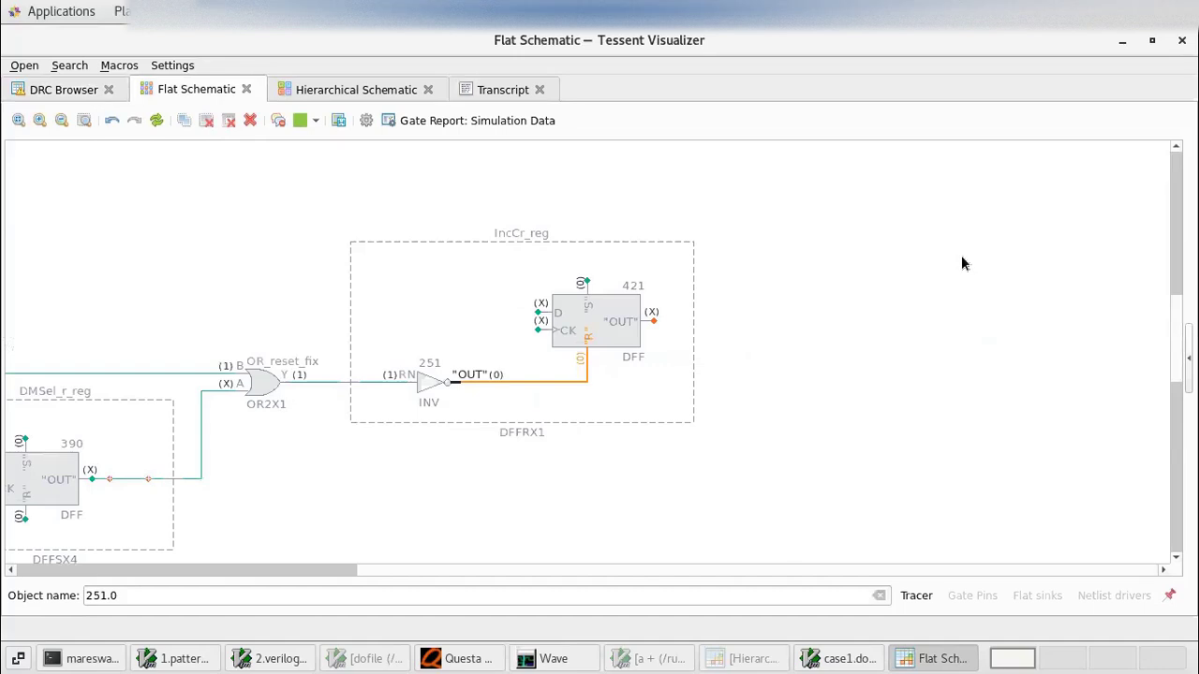